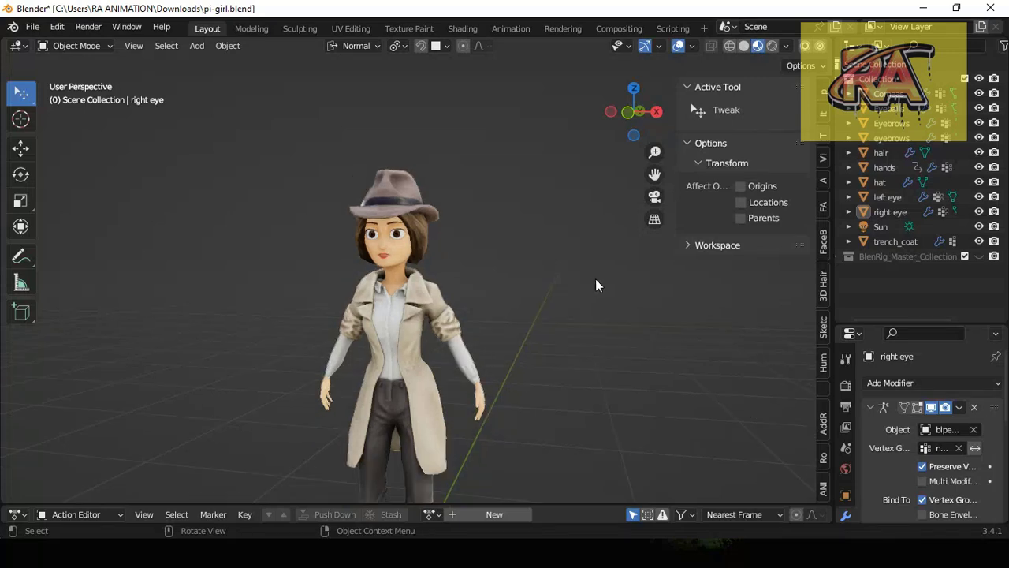
Orbit and zoom around the trench-coat girl, then frame her in Front Orthographic view.
drag(655, 179, 637, 95)
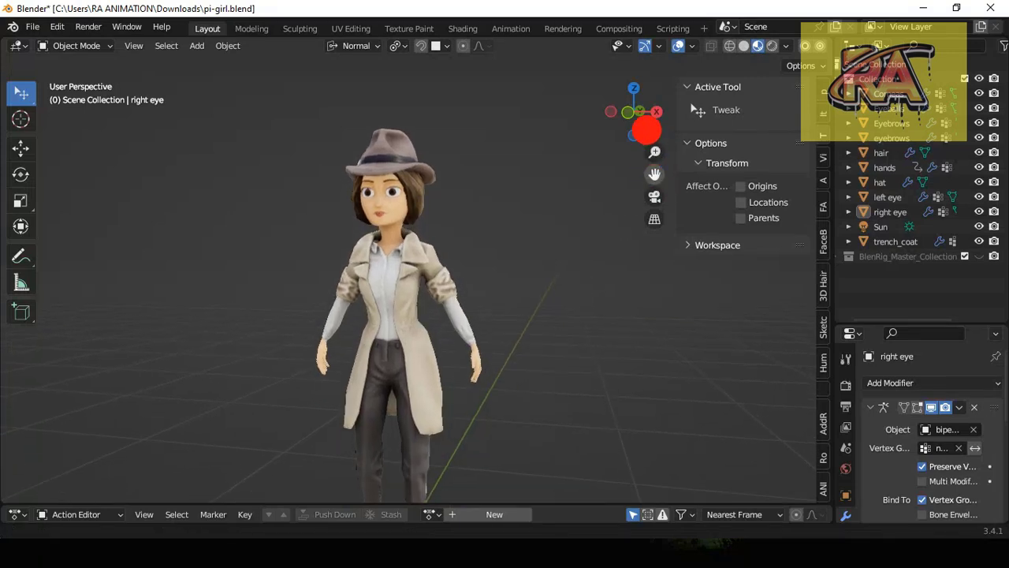
drag(655, 175, 641, 190)
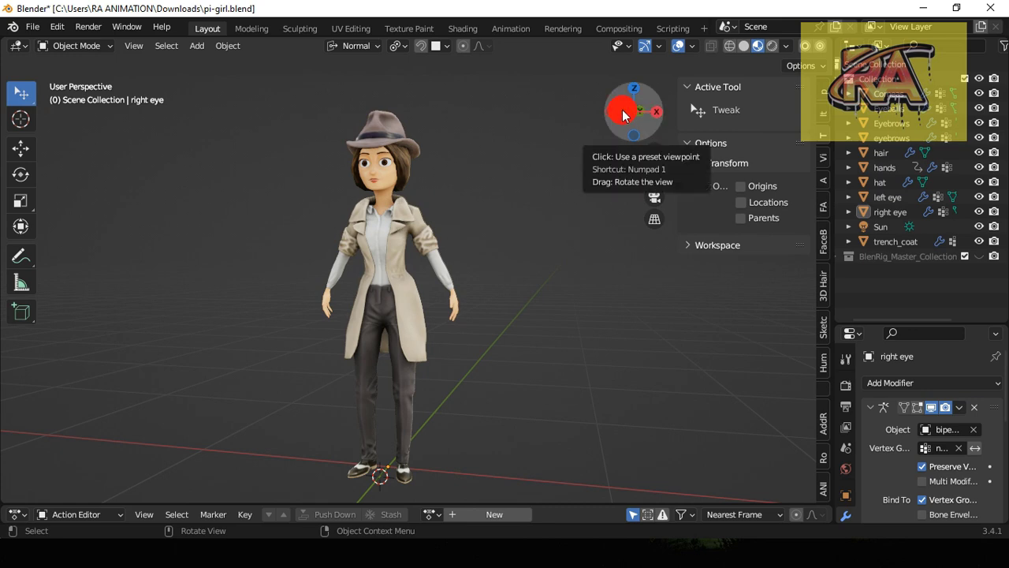
mouse_move(632, 107)
mouse_down()
mouse_move(667, 113)
mouse_move(9, 106)
mouse_move(762, 113)
mouse_move(563, 102)
mouse_move(654, 102)
mouse_move(625, 111)
mouse_up()
scroll(482, 178, up, 3)
scroll(481, 173, up, 2)
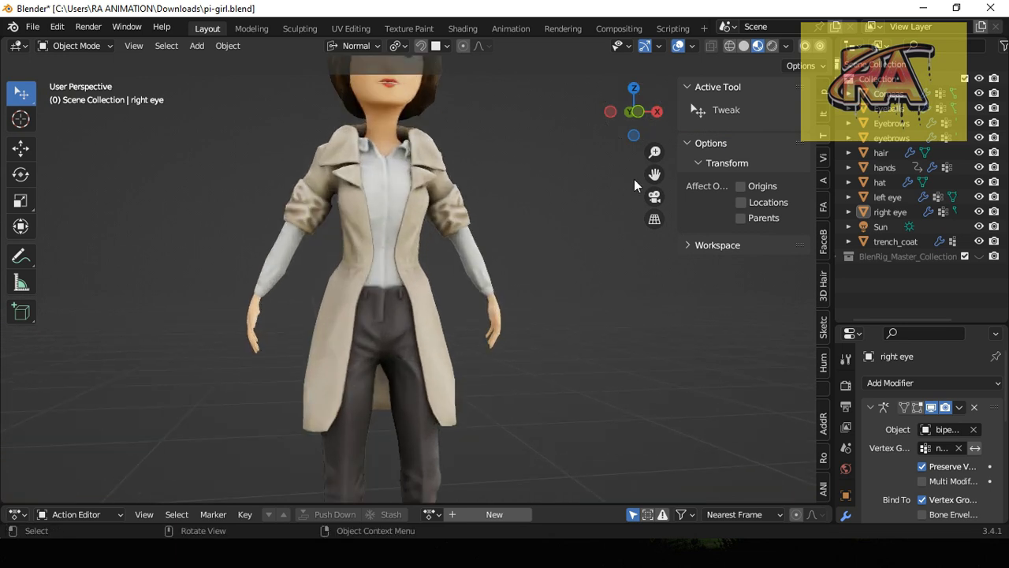
mouse_move(663, 175)
mouse_down()
mouse_move(646, 229)
mouse_move(624, 230)
mouse_up()
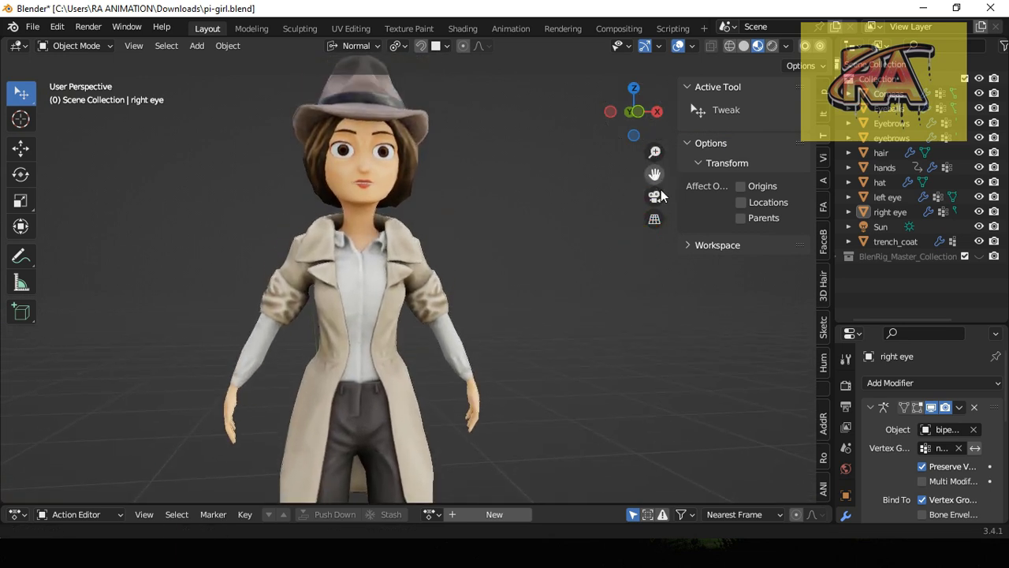
scroll(600, 226, down, 1)
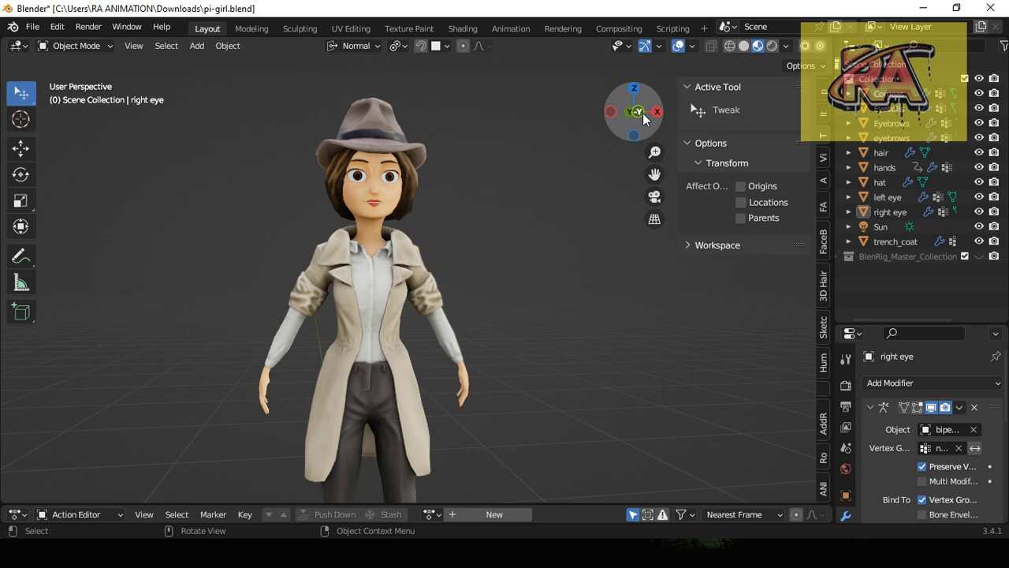
mouse_move(643, 112)
mouse_down()
mouse_move(466, 117)
mouse_move(370, 137)
mouse_move(308, 127)
mouse_move(563, 117)
mouse_up()
key(KP_5)
key(KP_1)
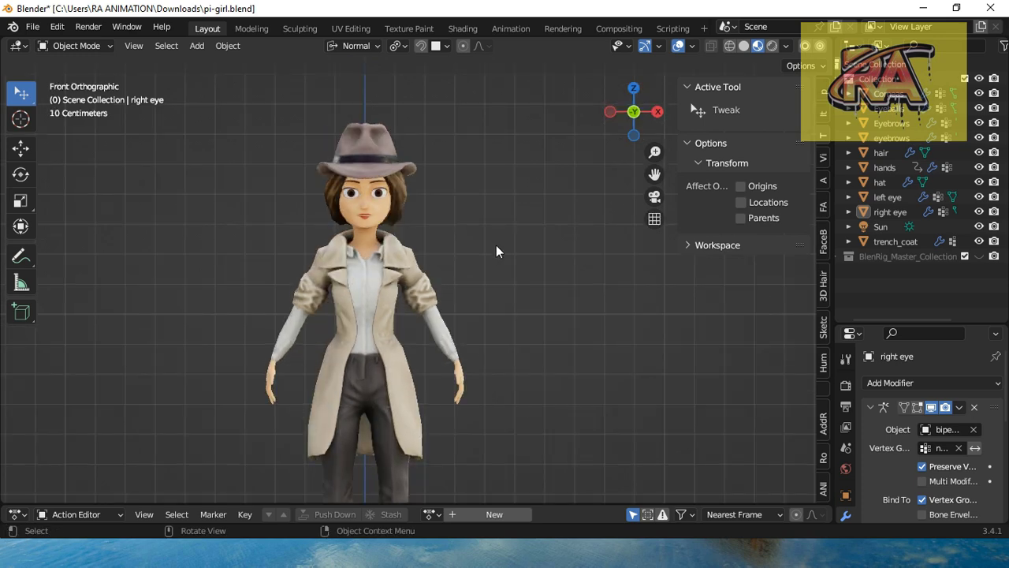
scroll(591, 257, down, 1)
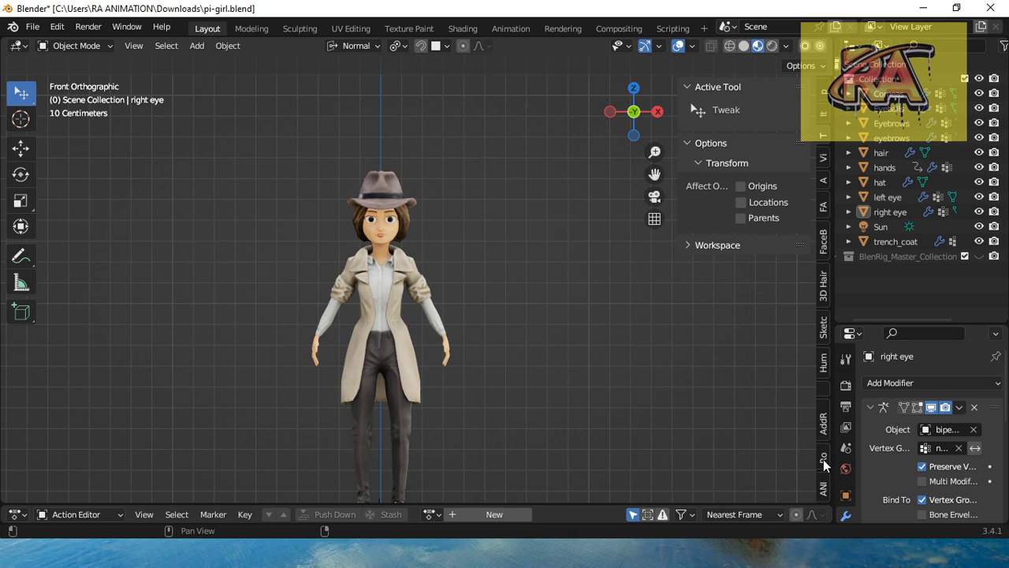
Open the ARP sidebar and expand the Auto-Rig Pro: Smart panel.
click(825, 181)
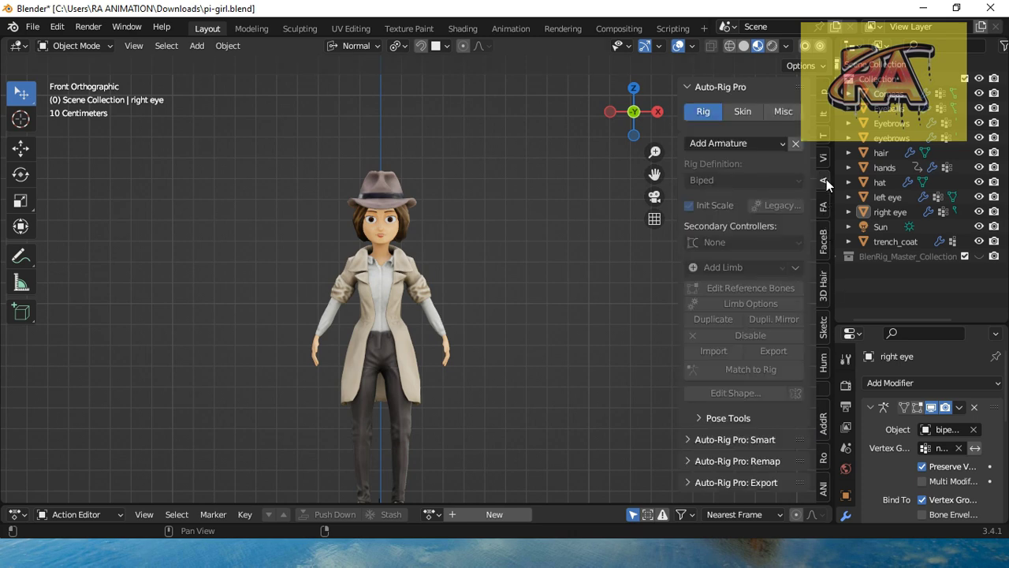
click(708, 438)
drag(654, 174, 657, 123)
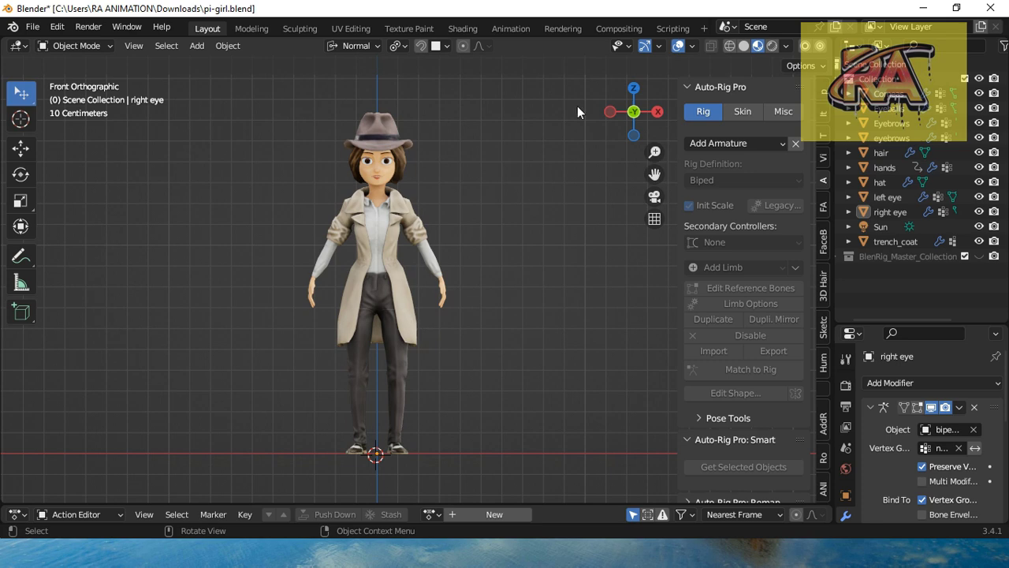
Enable wireframe, select all character meshes and run Get Selected Objects with Full Body.
click(731, 46)
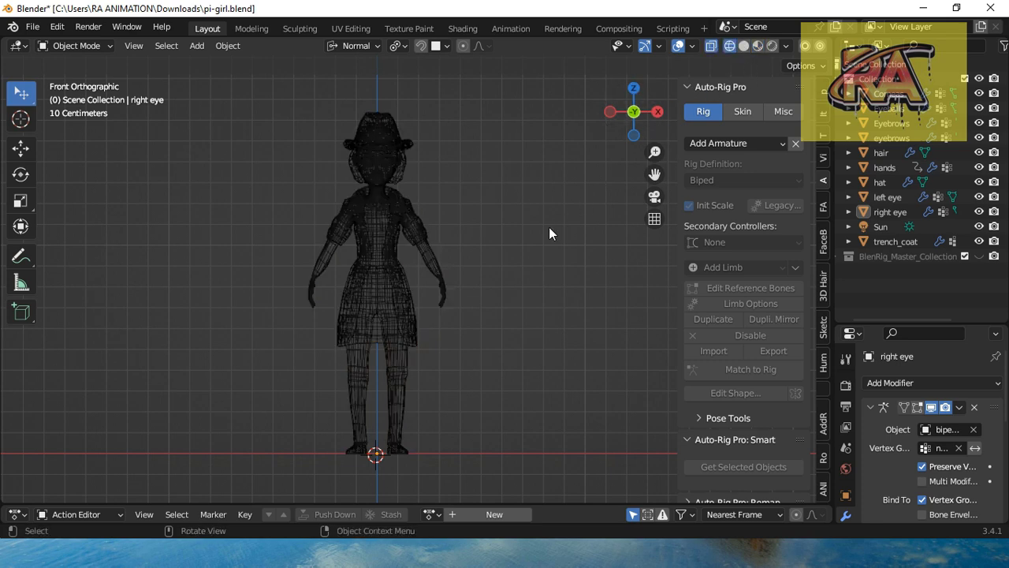
click(396, 344)
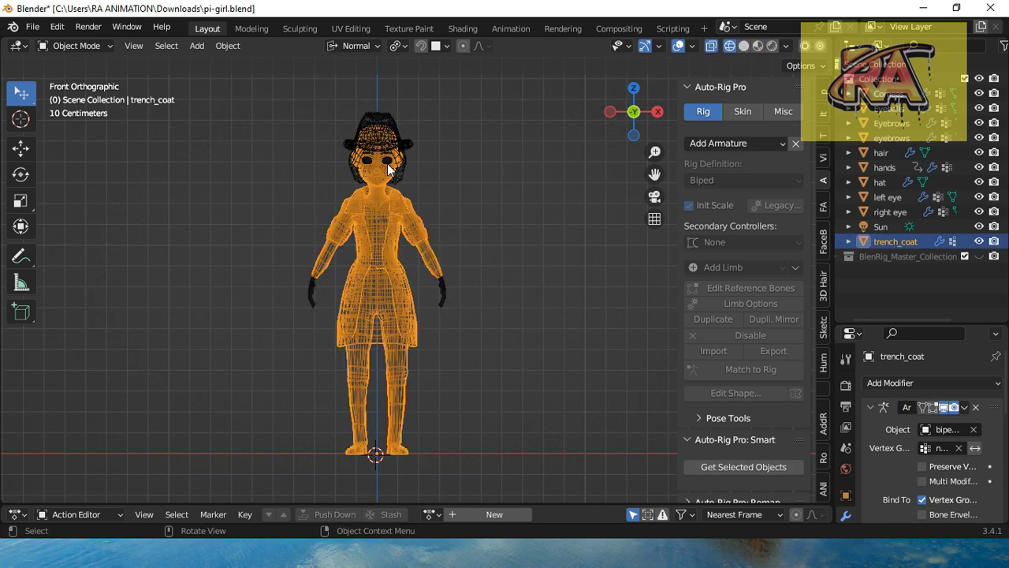
key(a)
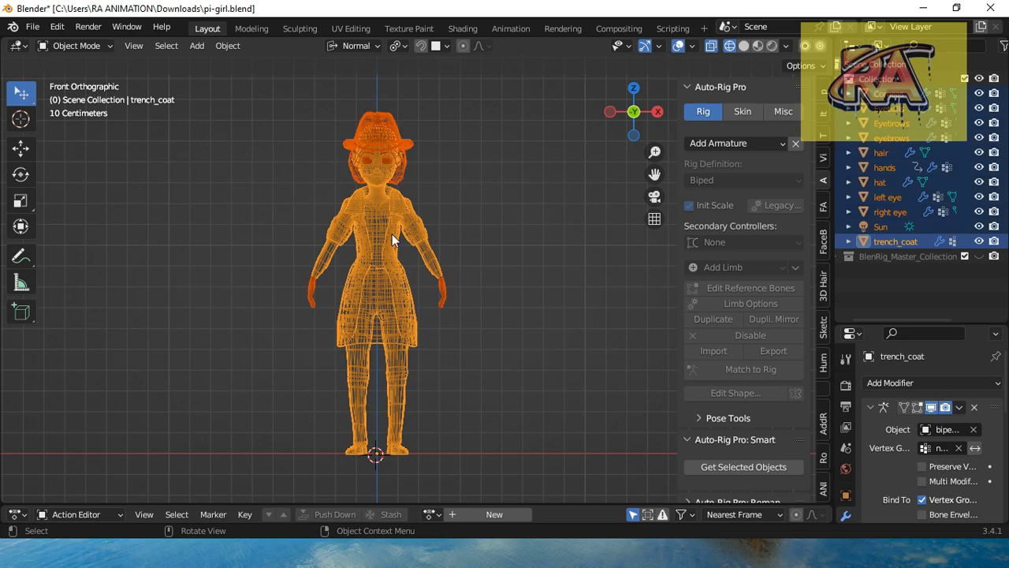
click(748, 469)
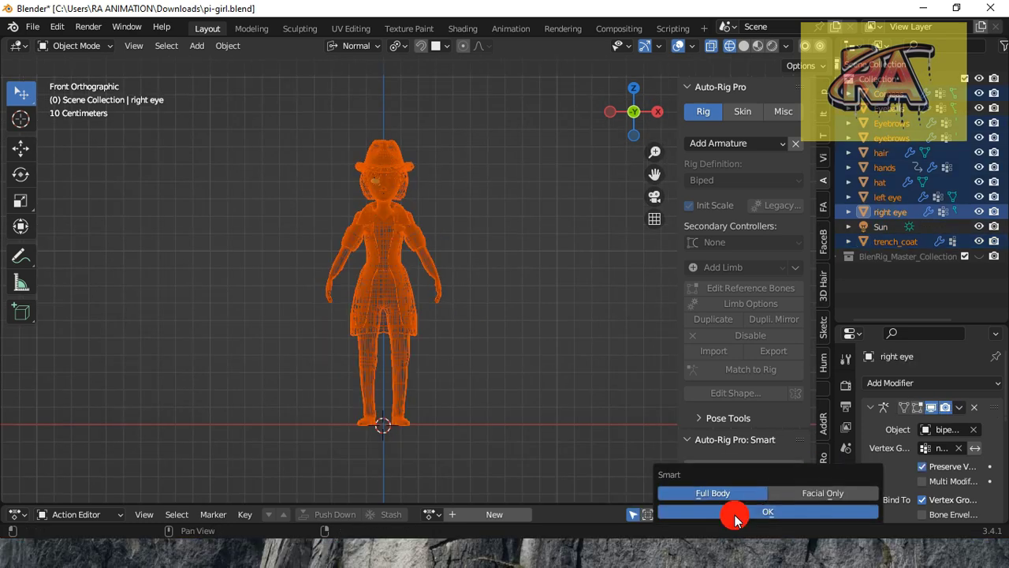
key(Return)
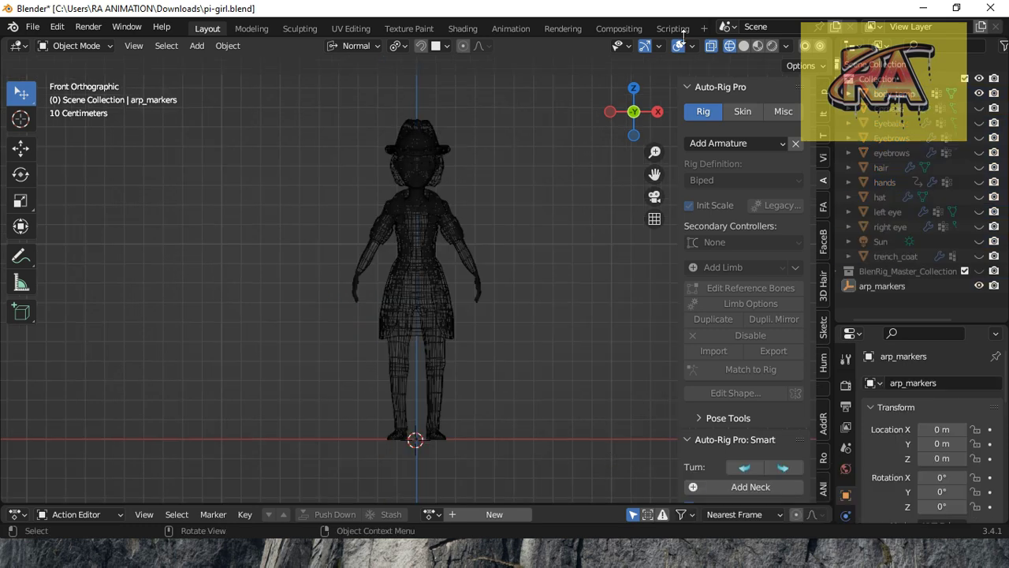
In Material Preview, add the neck marker and move it inside the neck from the right side.
click(754, 55)
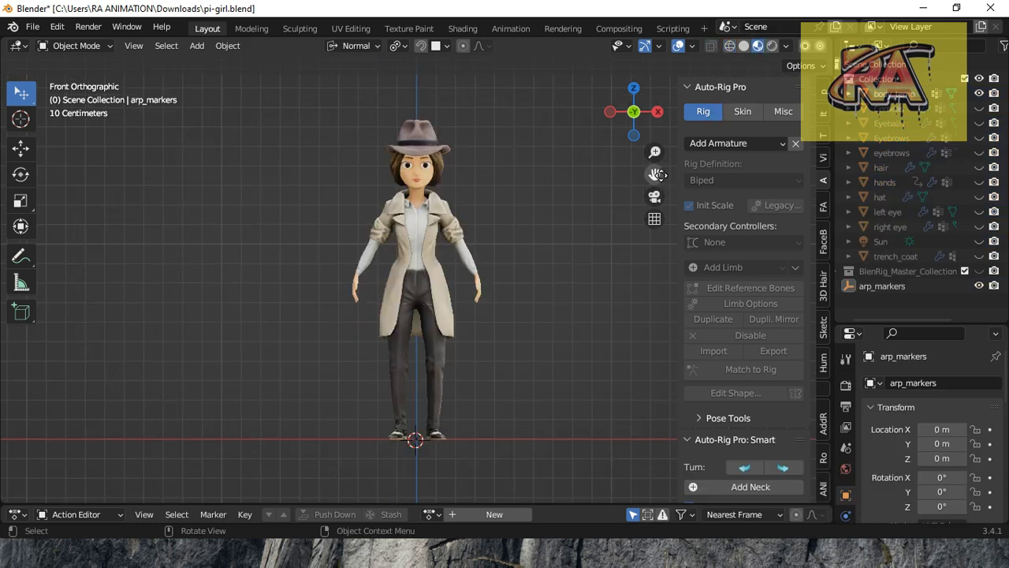
drag(654, 174, 630, 166)
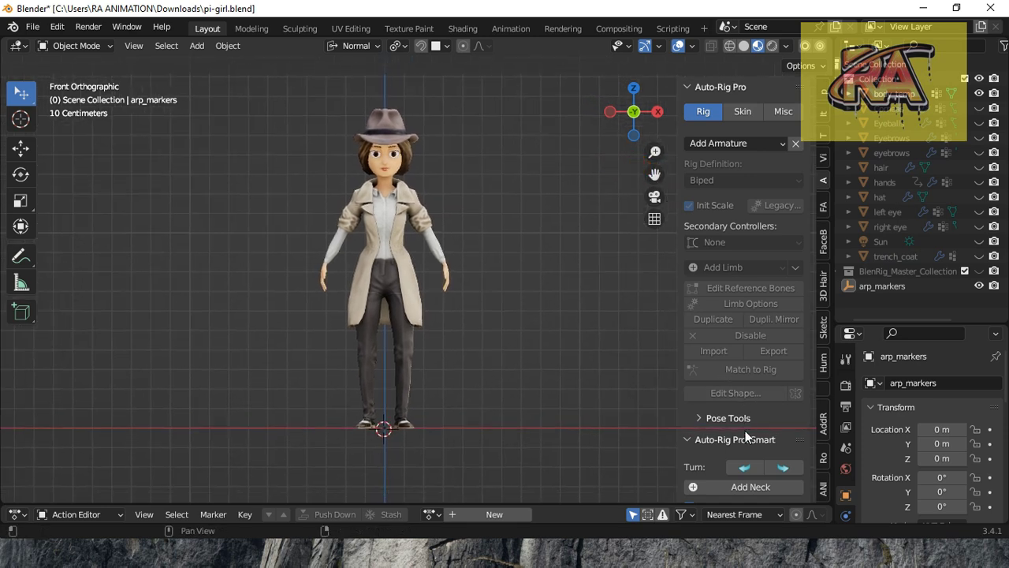
scroll(746, 480, down, 1)
scroll(745, 479, down, 2)
click(751, 381)
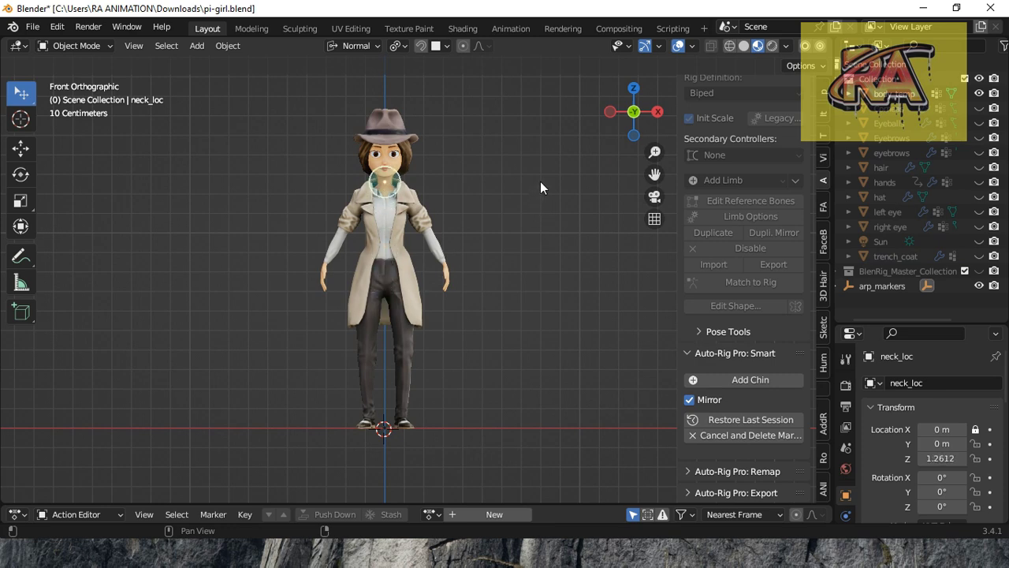
key(KP_3)
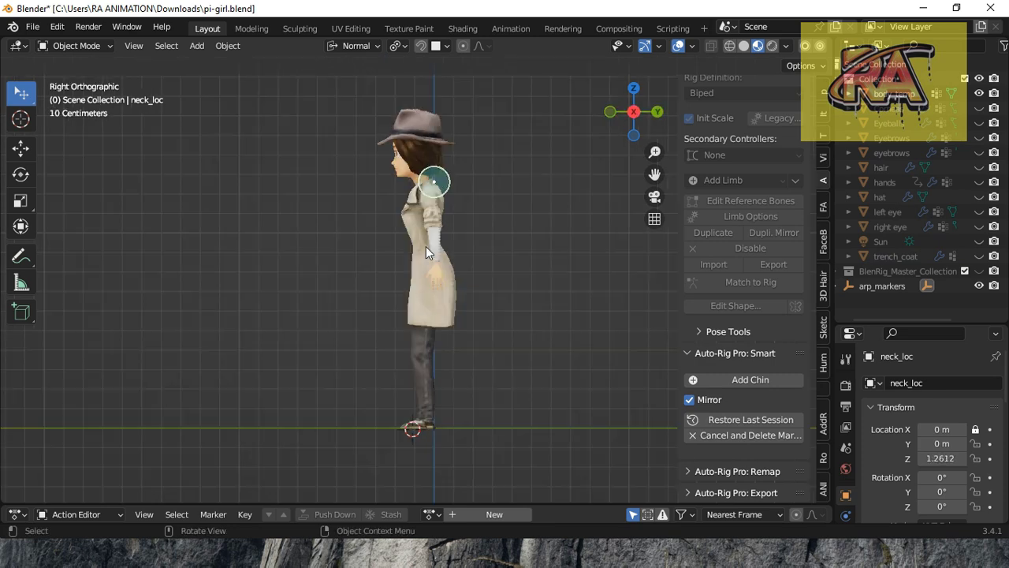
scroll(432, 244, up, 1)
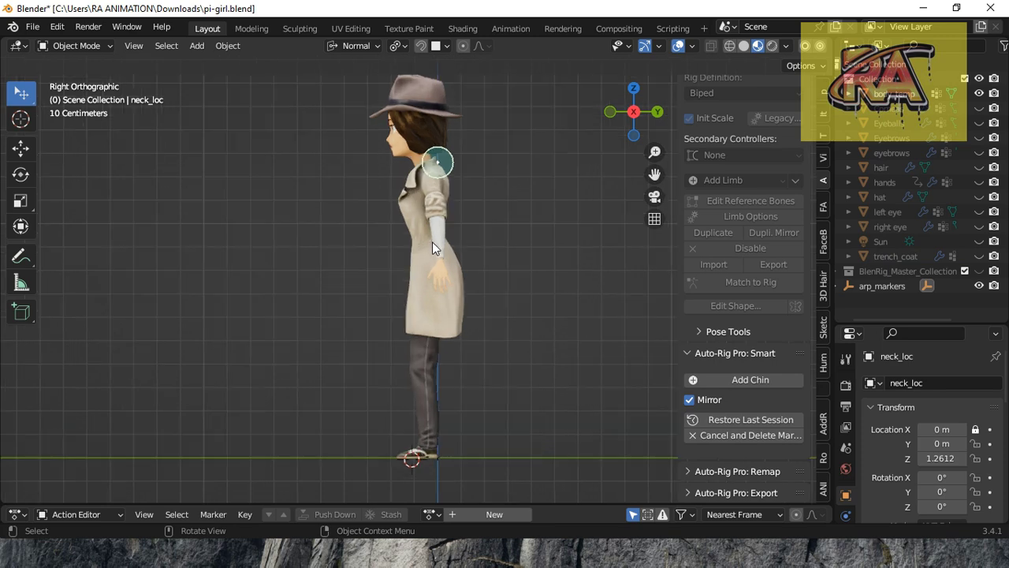
scroll(434, 237, up, 1)
scroll(441, 235, up, 1)
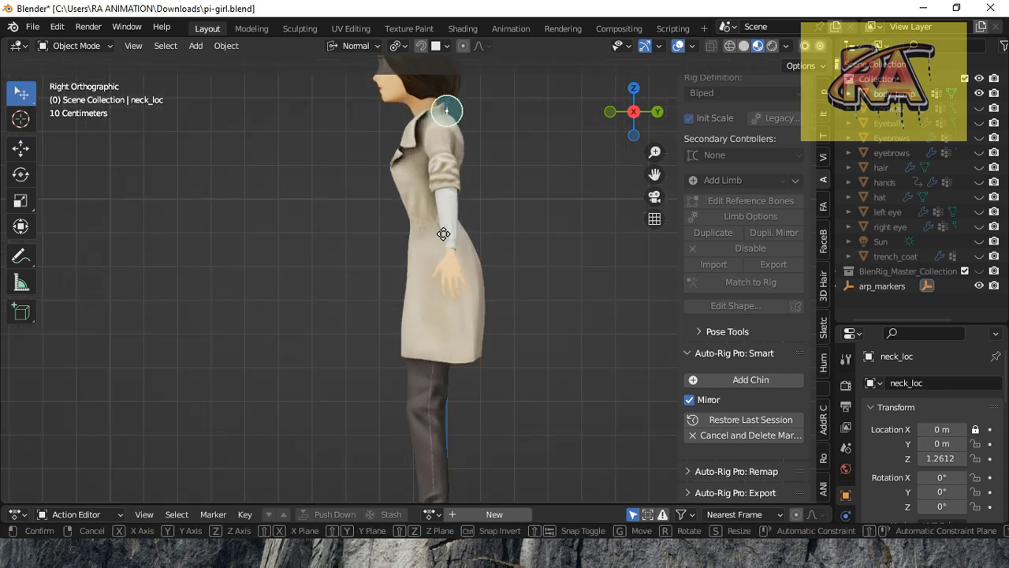
key(g)
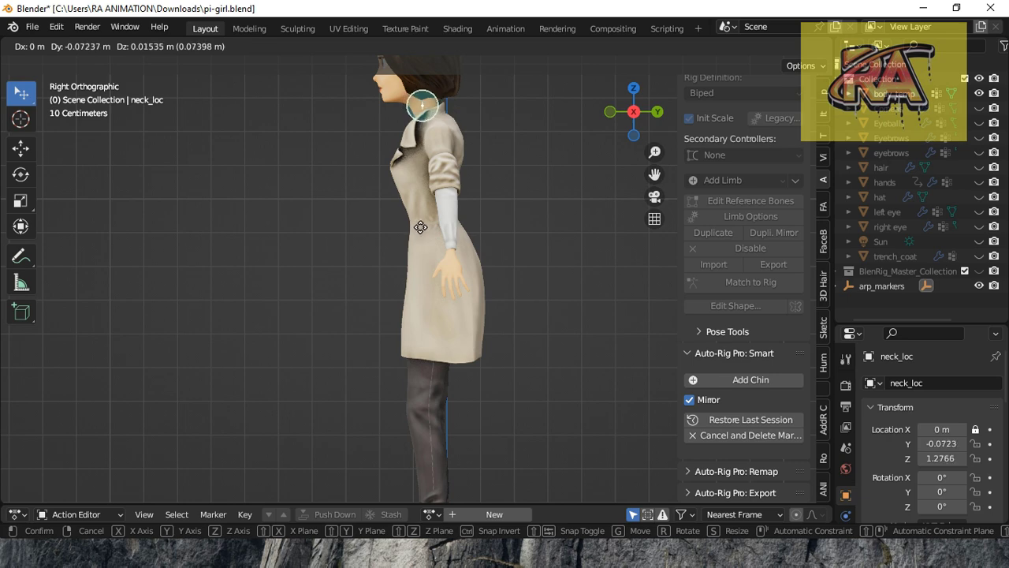
click(412, 220)
Add the chin marker at the character's chin and return to the front view.
click(720, 380)
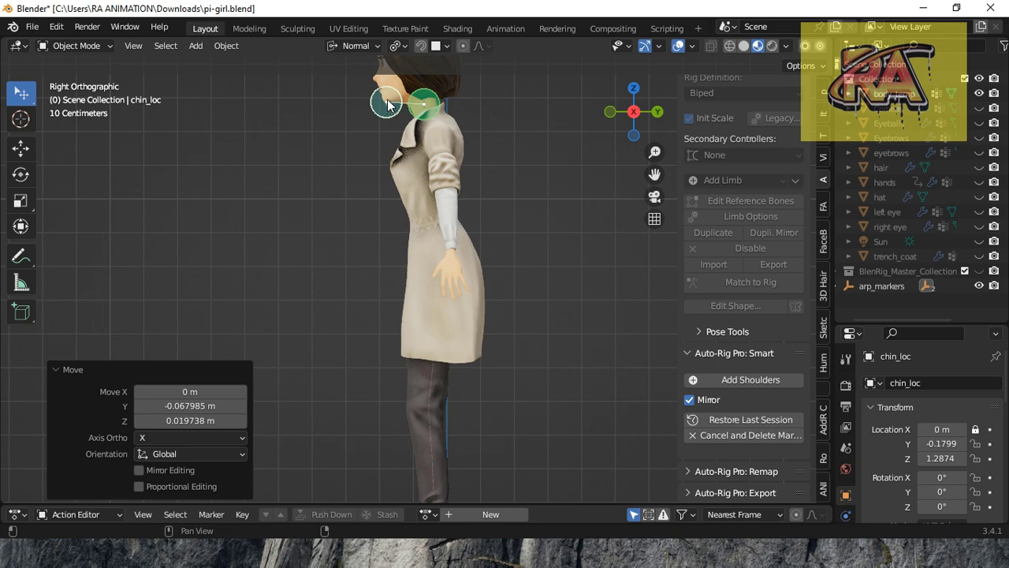
click(387, 101)
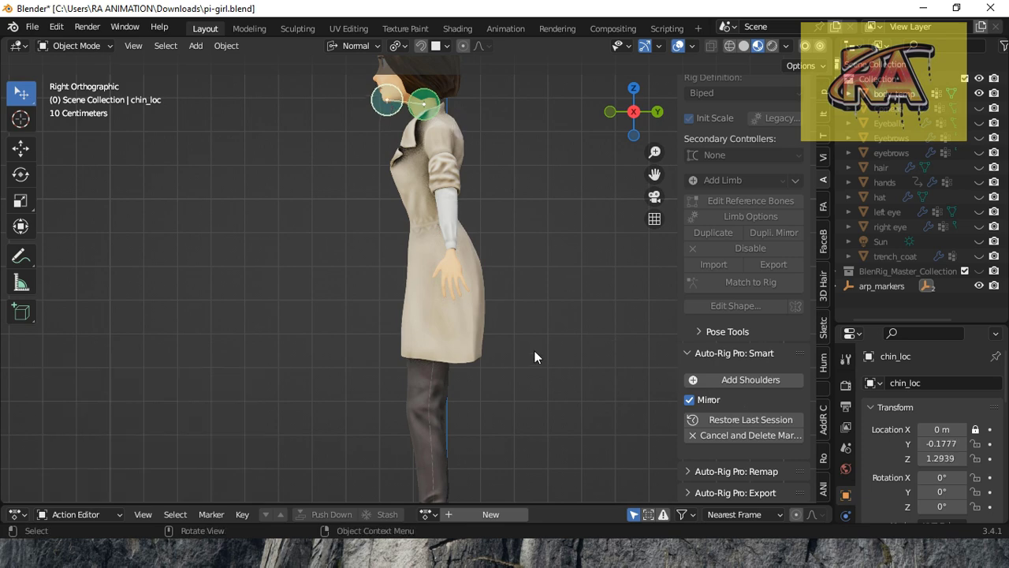
key(KP_1)
Add the mirrored shoulder markers on the shoulders and switch to solid shading.
click(758, 381)
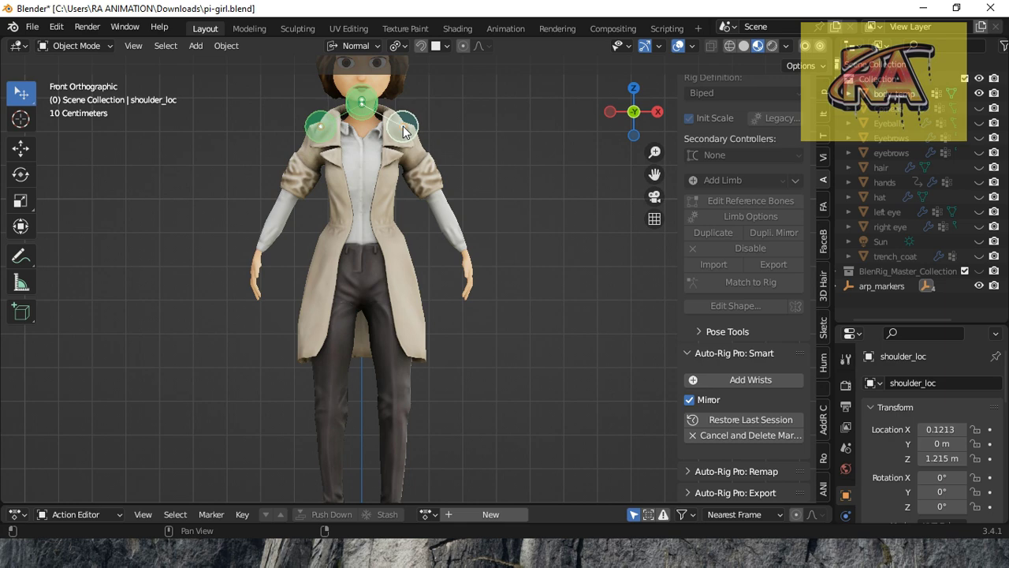
click(402, 133)
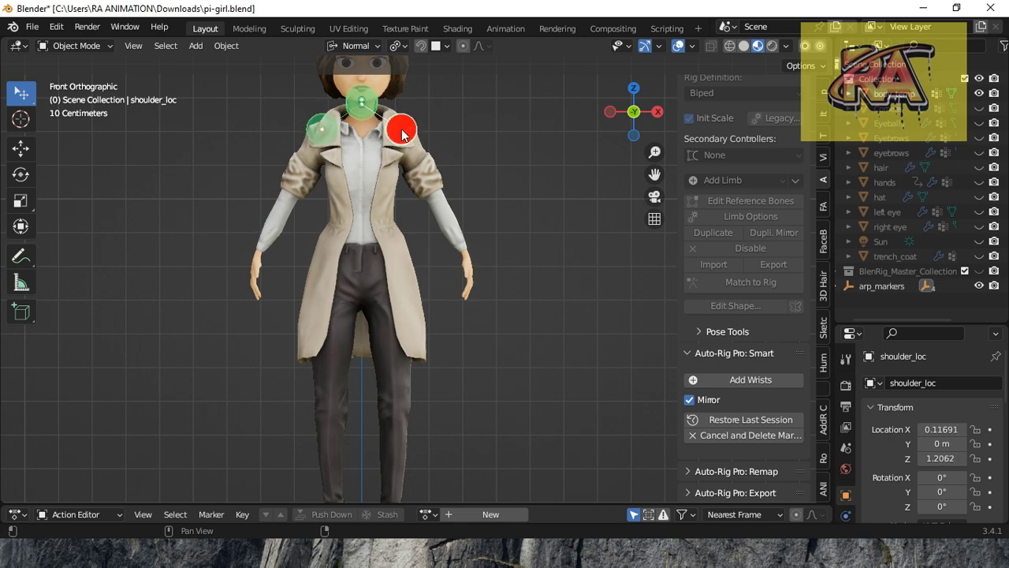
click(744, 47)
key(KP_7)
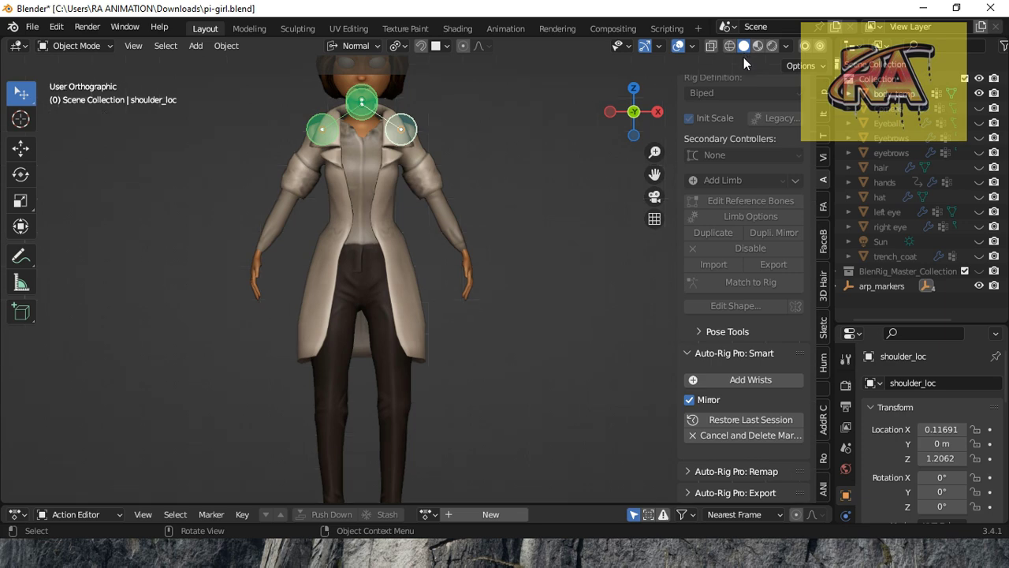
key(KP_1)
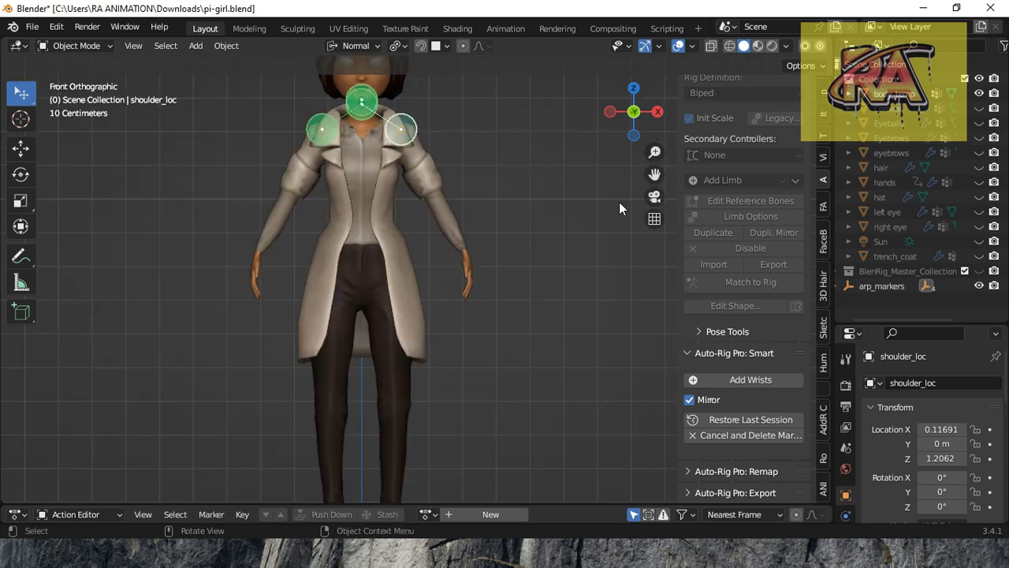
Add the mirrored wrist markers and drag them onto the wrists.
click(738, 380)
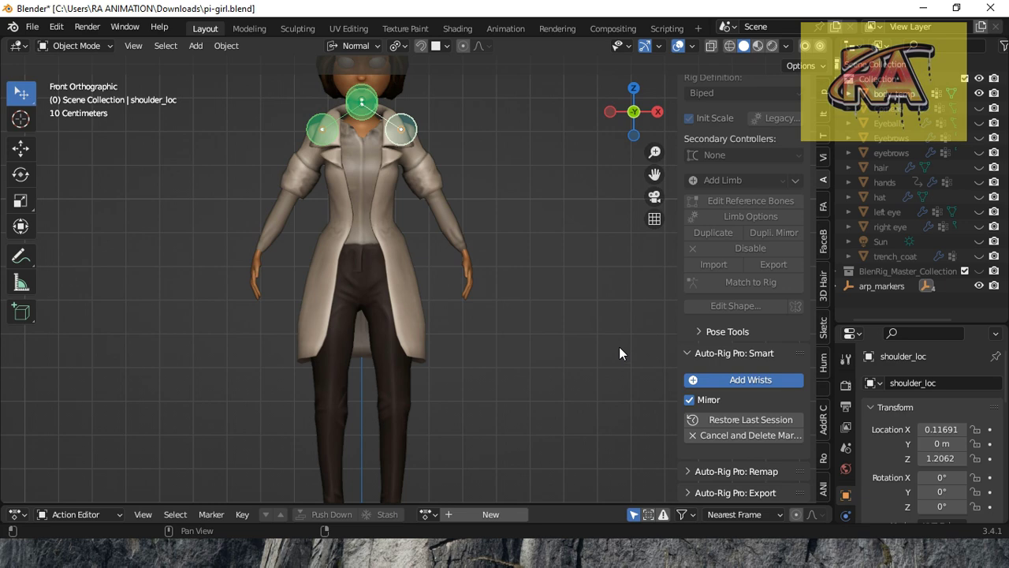
drag(467, 266, 467, 260)
key(KP_3)
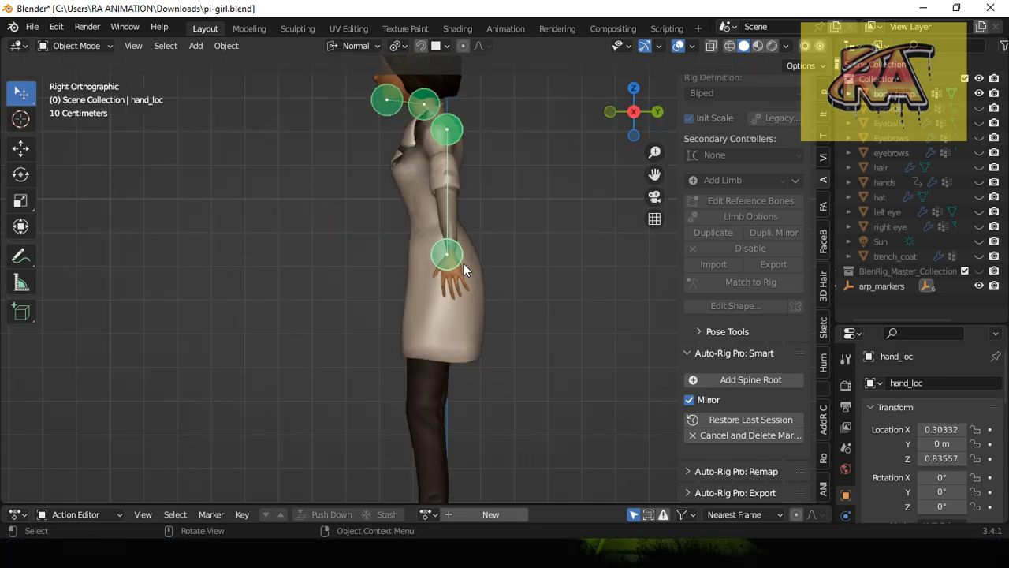
scroll(473, 276, up, 2)
scroll(486, 299, up, 2)
scroll(486, 297, up, 2)
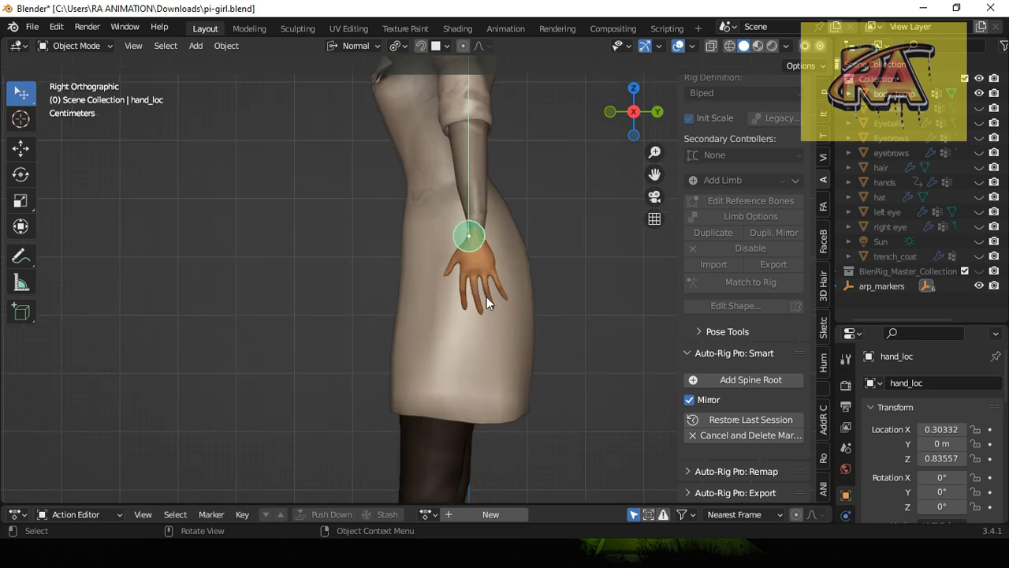
scroll(487, 297, up, 2)
Move the wrist marker to Y 0.01057, Z 0.84298 from the side, then check both arms from the front.
key(g)
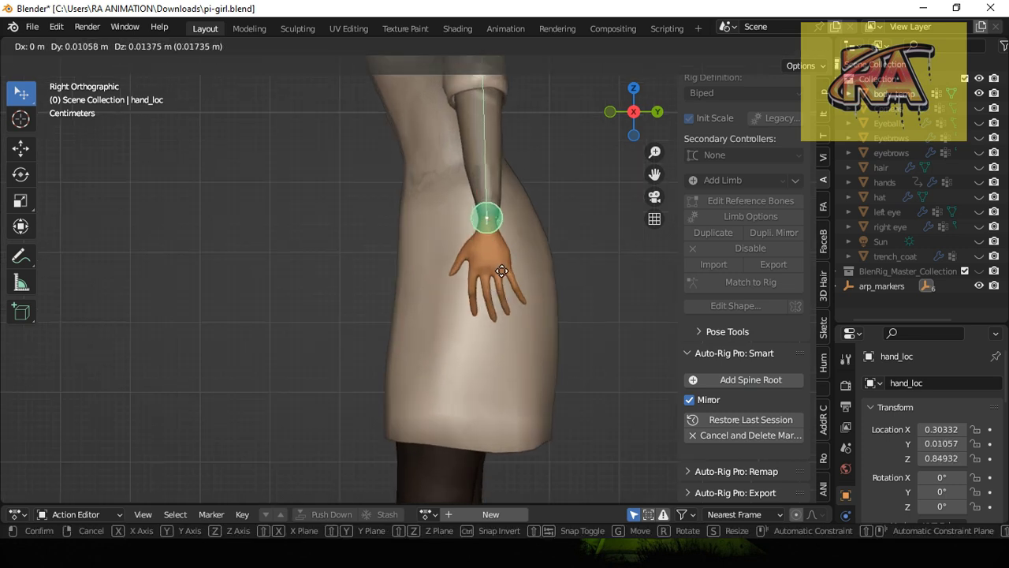
click(501, 280)
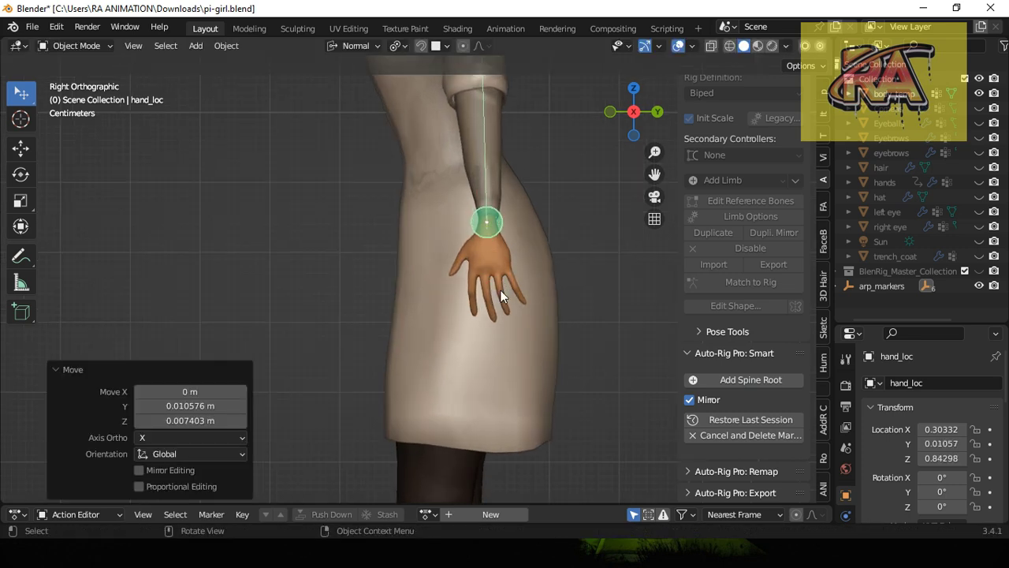
middle_drag(495, 298, 582, 317)
key(KP_1)
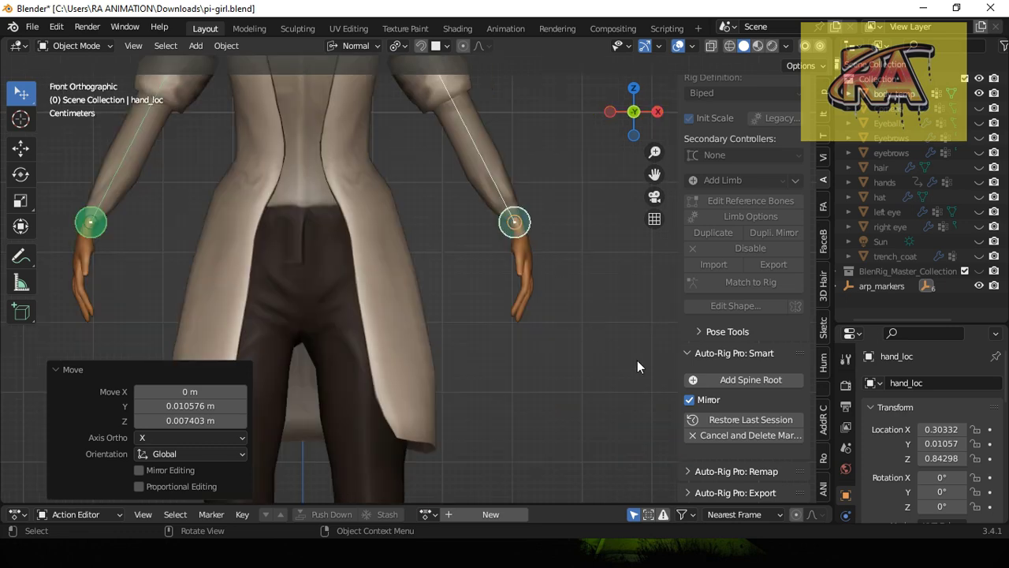
scroll(570, 383, down, 1)
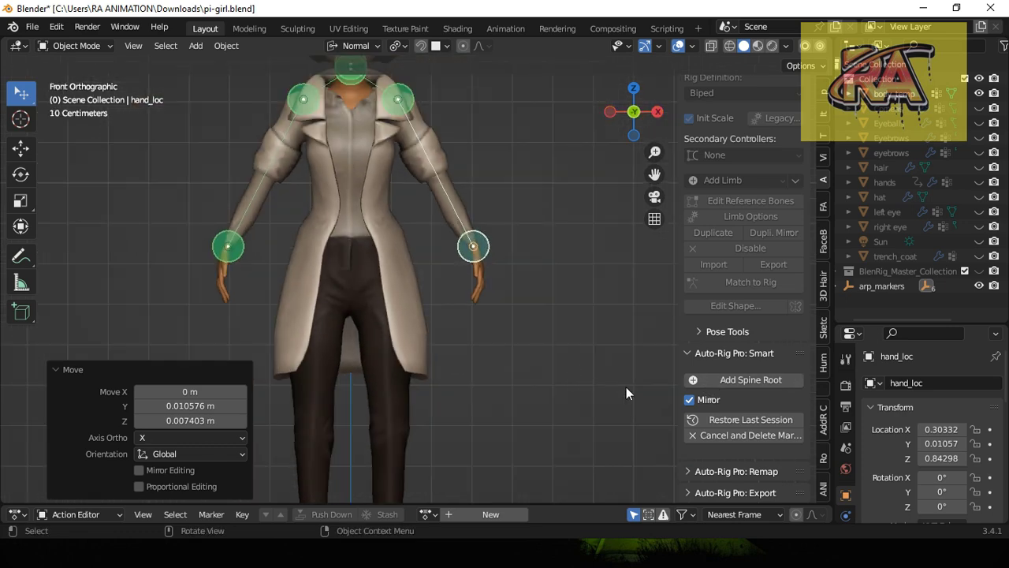
Place the spine root marker at the hips (Z 0.78842) and start adding the ankle markers.
click(737, 379)
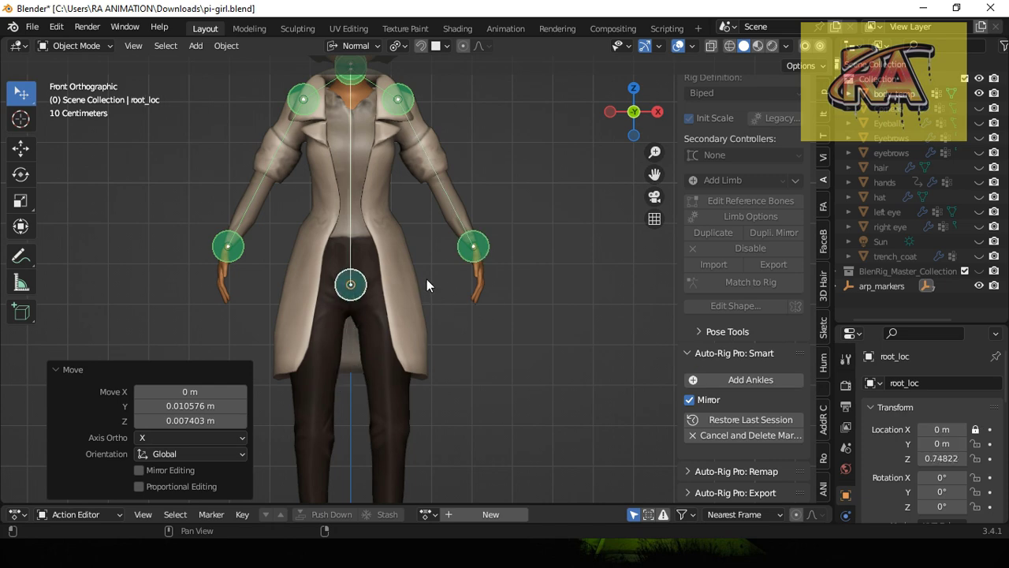
click(426, 276)
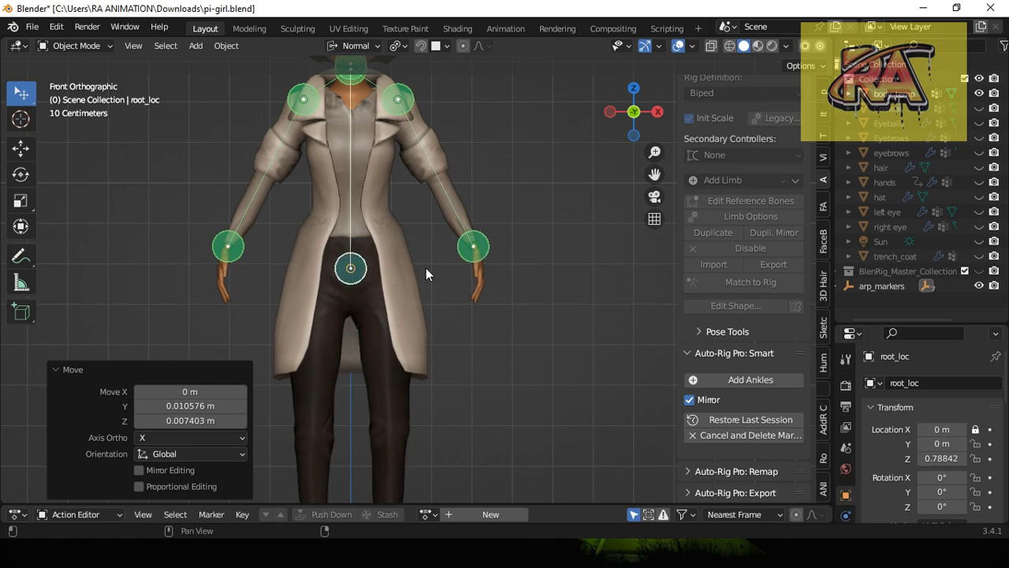
click(426, 274)
scroll(497, 349, down, 1)
scroll(498, 349, down, 4)
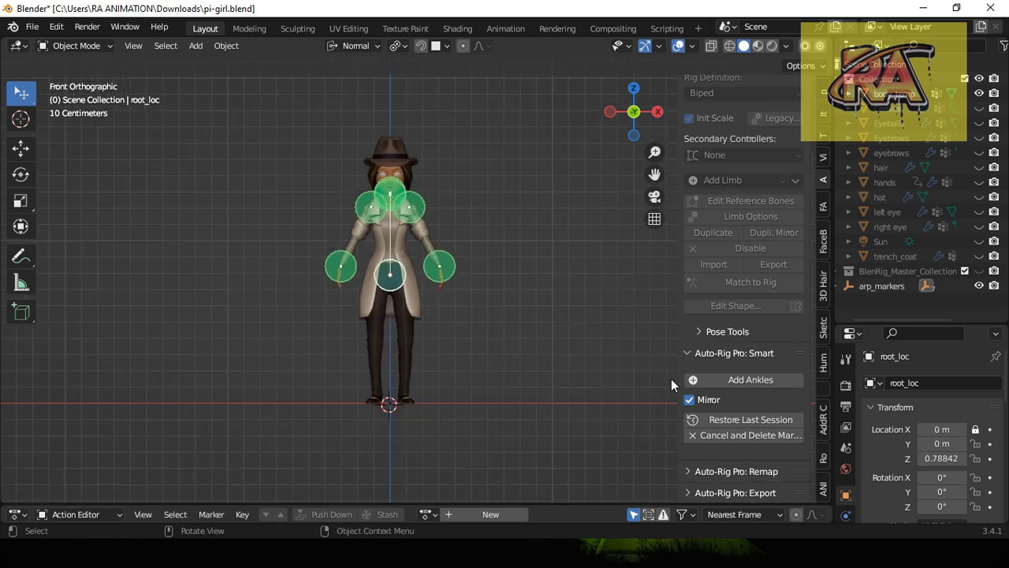
click(734, 378)
Place the ankle markers at the feet and shift them back inside the feet.
drag(387, 400, 407, 402)
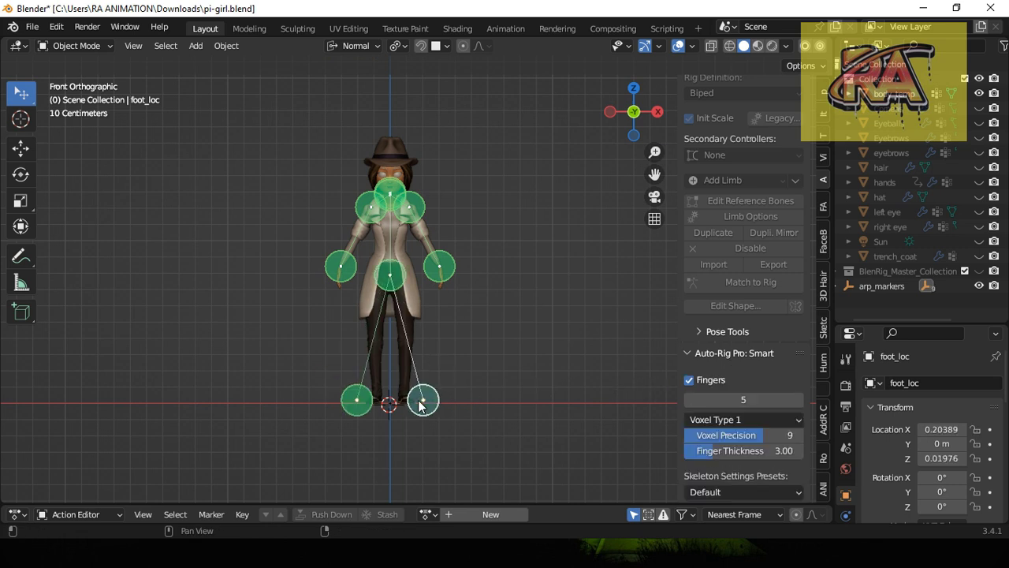
click(406, 402)
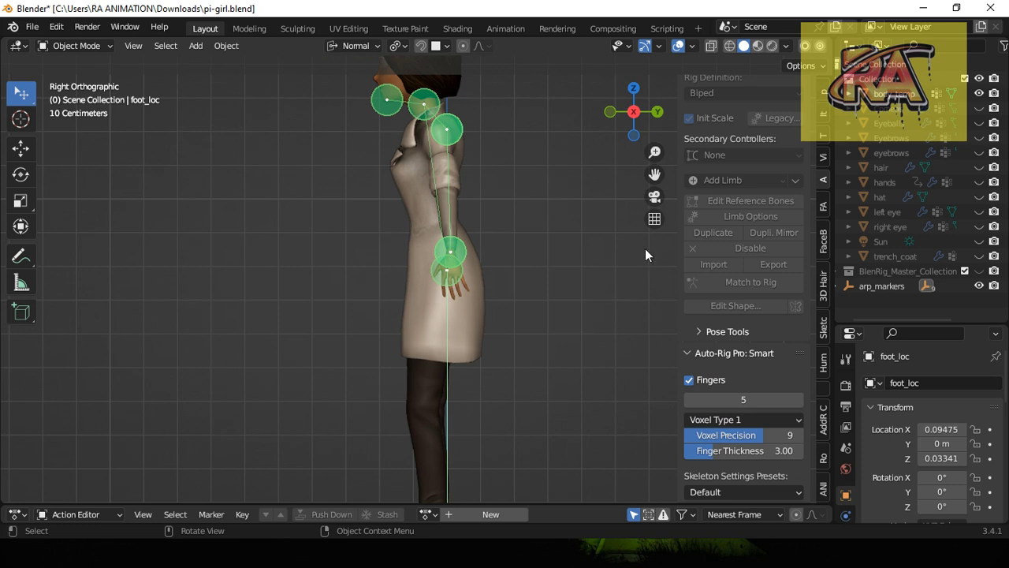
drag(654, 174, 637, 106)
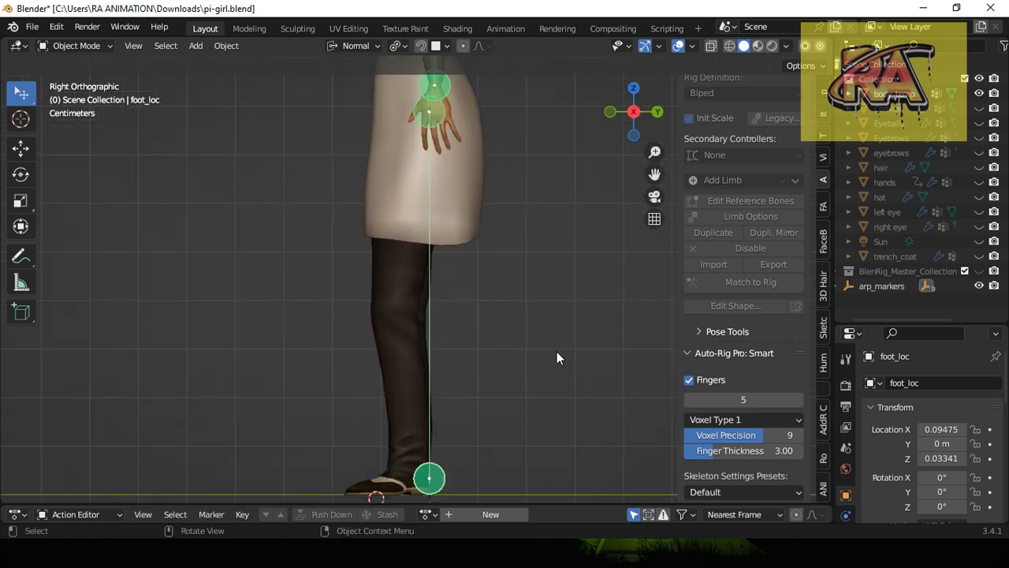
key(g)
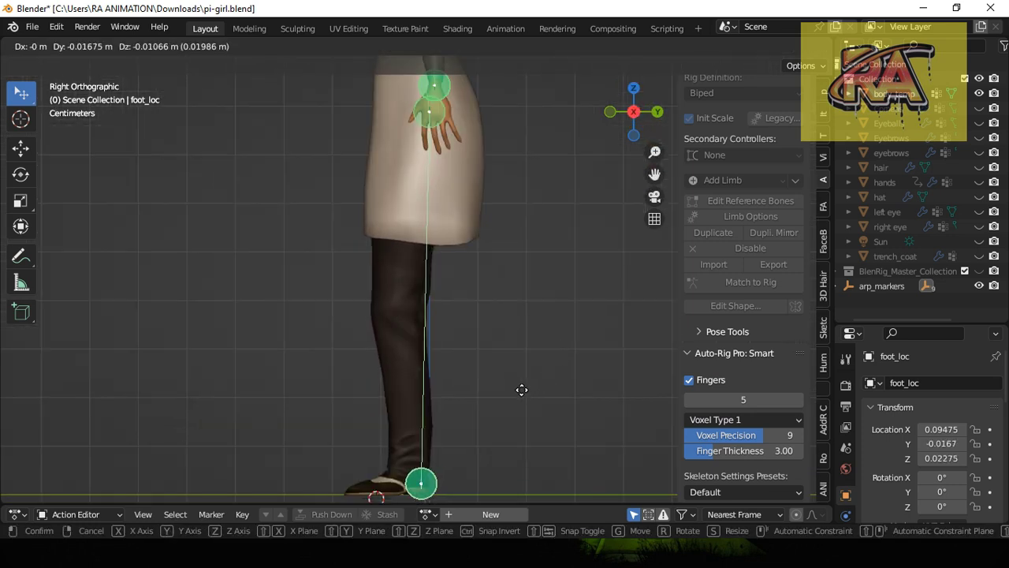
click(518, 387)
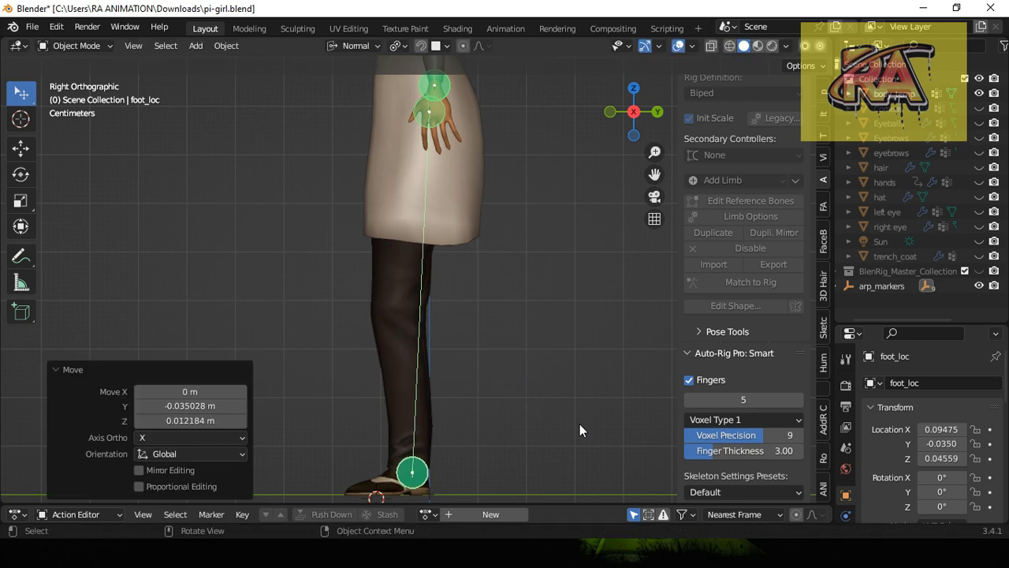
key(KP_1)
Move the root marker lower and back to Y -0.0167, Z 0.75949 inside the hips.
click(342, 116)
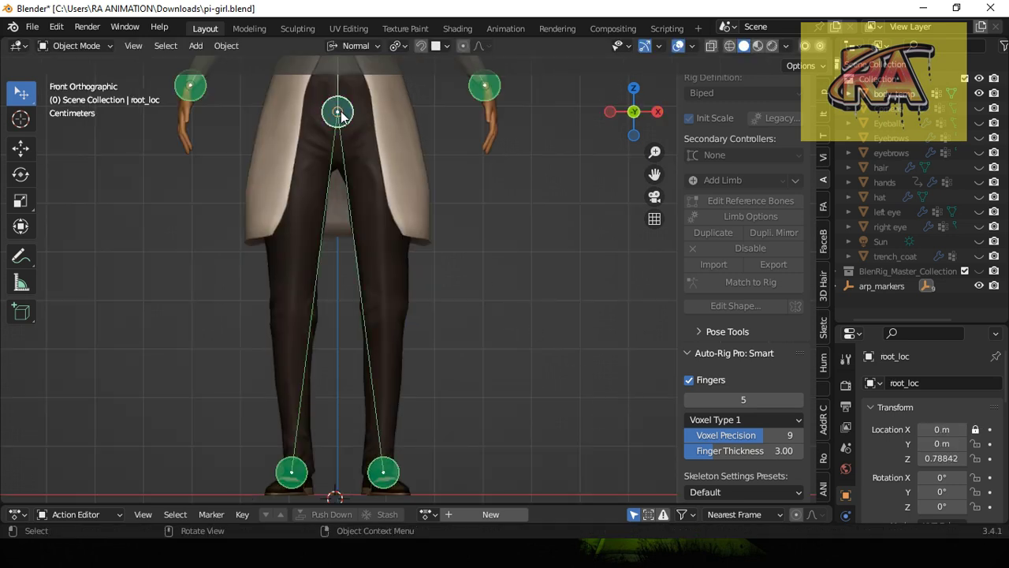
key(KP_3)
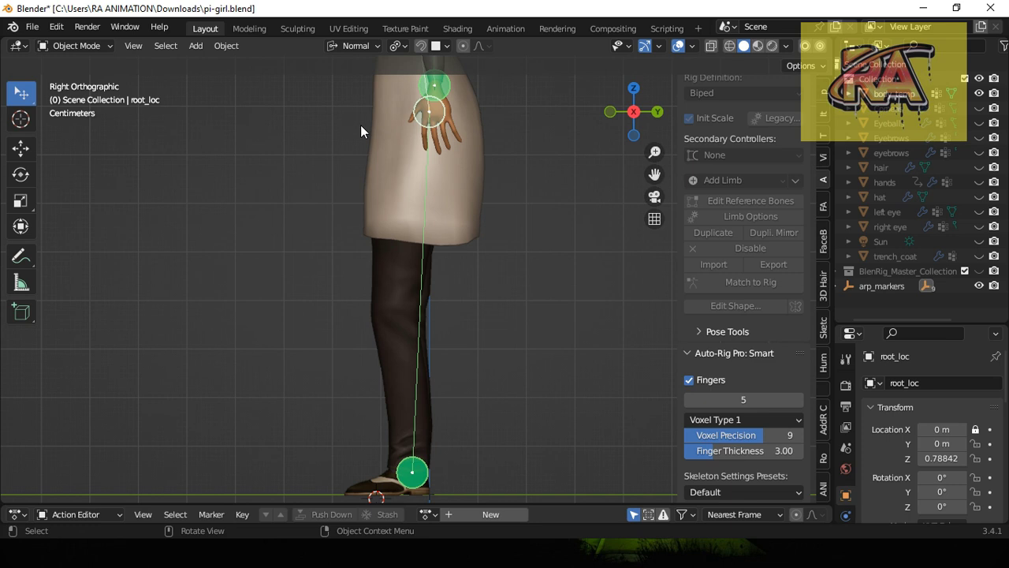
key(g)
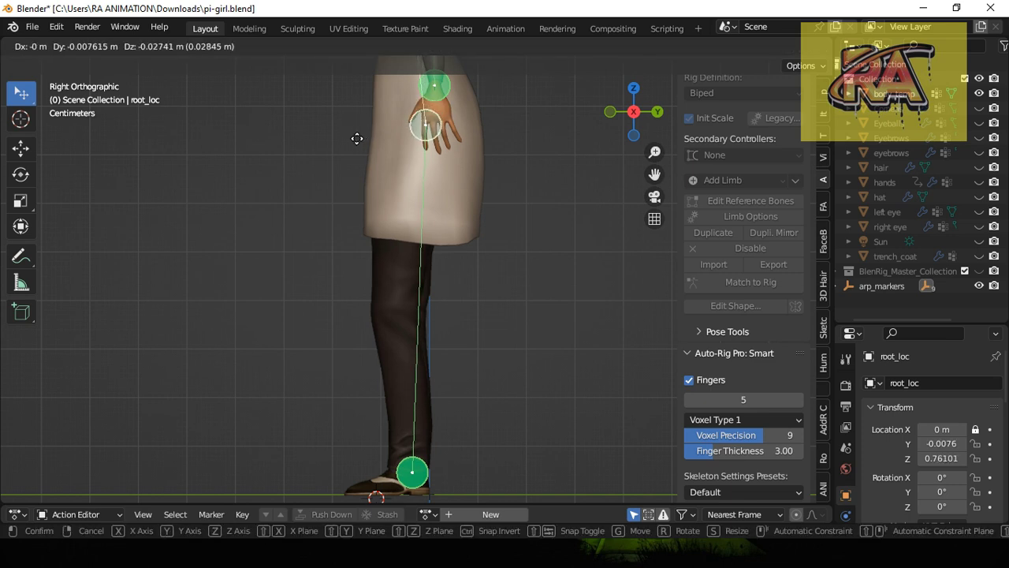
click(353, 139)
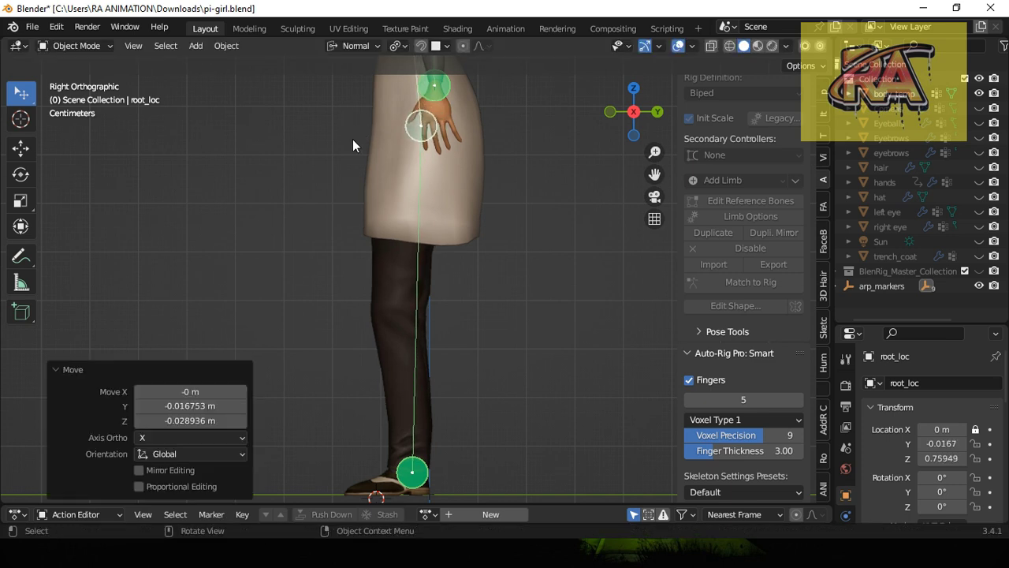
key(KP_1)
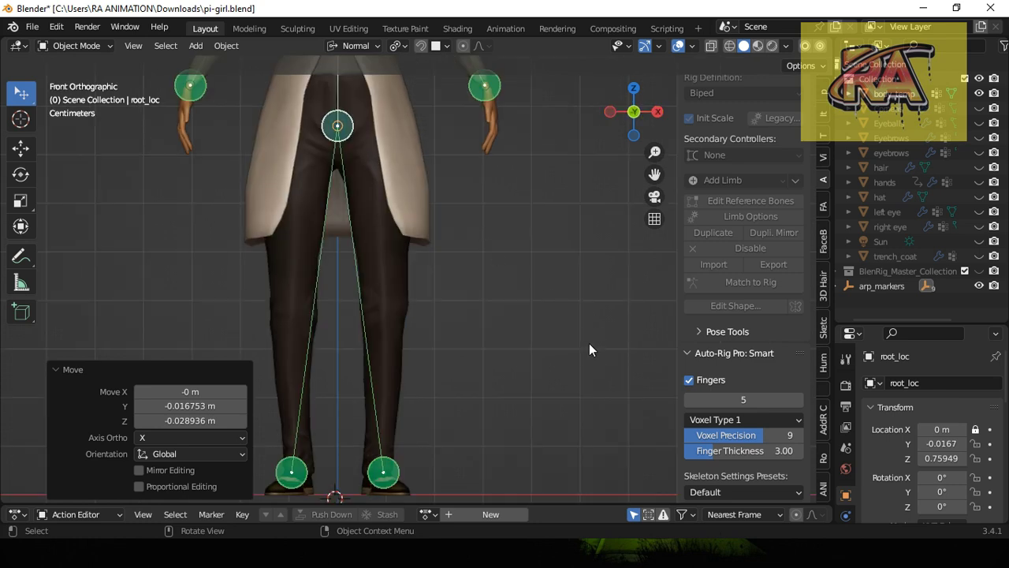
Run Facial Setup to add facial markers, then drag a mouth-corner marker onto the lips.
scroll(589, 343, down, 1)
scroll(629, 395, down, 3)
scroll(741, 472, down, 2)
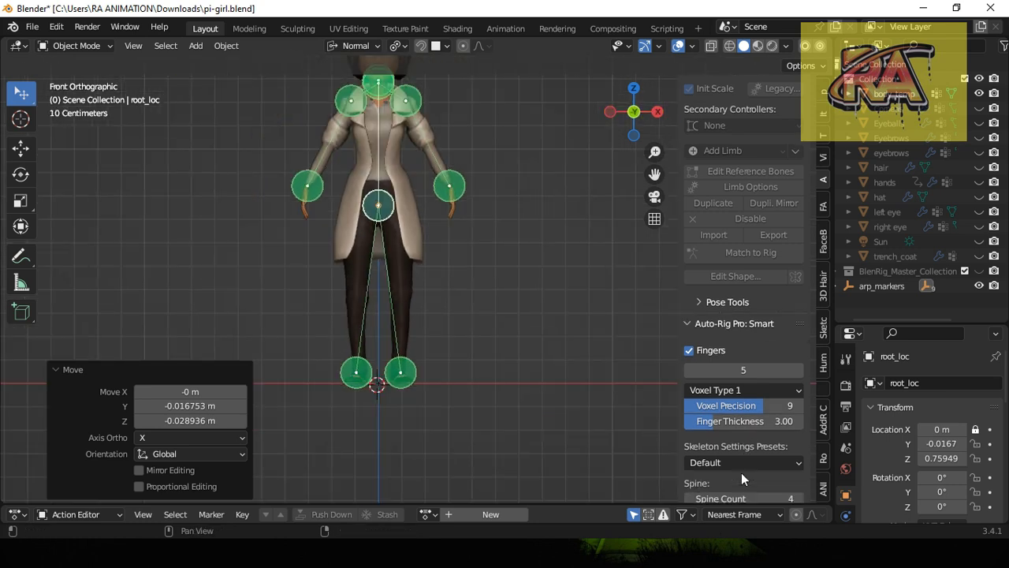
scroll(741, 473, down, 3)
scroll(738, 386, down, 2)
scroll(738, 419, down, 6)
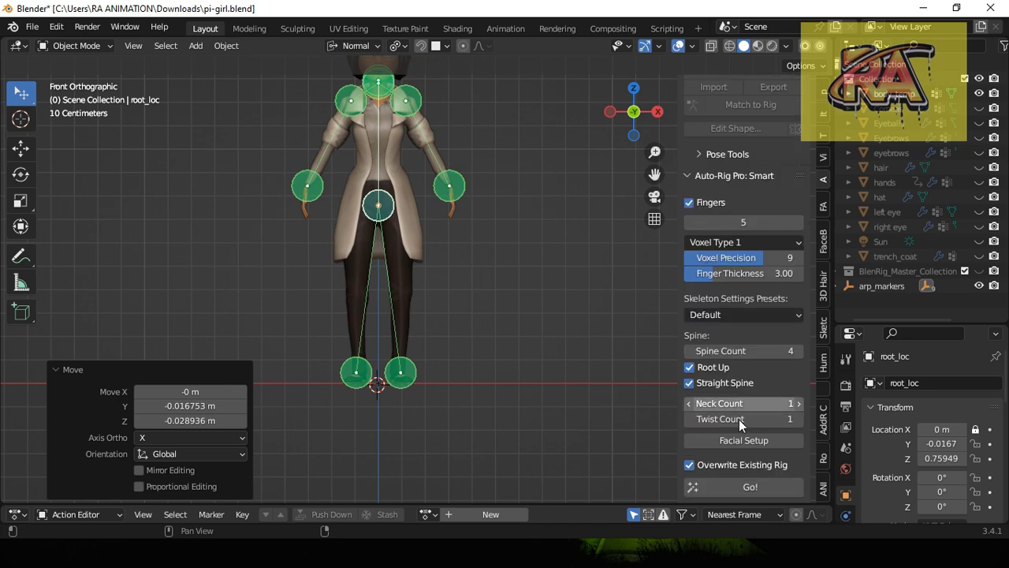
scroll(739, 424, down, 1)
click(751, 350)
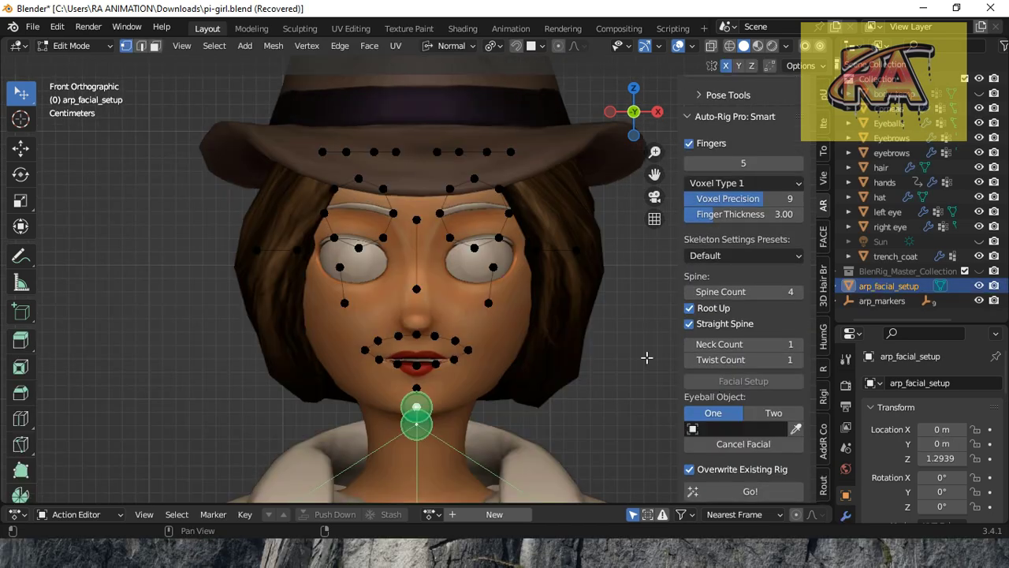
scroll(420, 354, up, 1)
scroll(420, 353, up, 1)
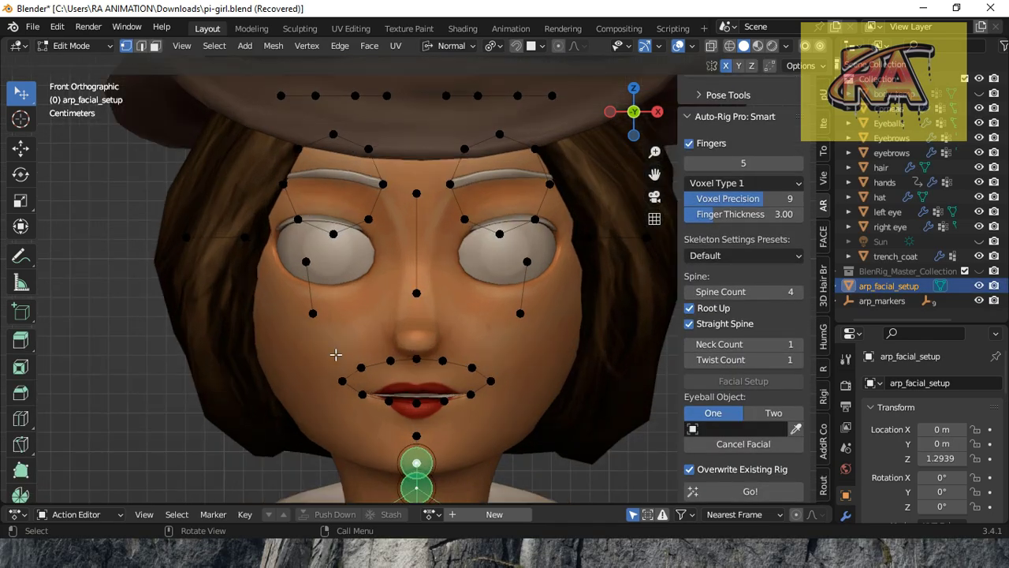
drag(373, 361, 355, 358)
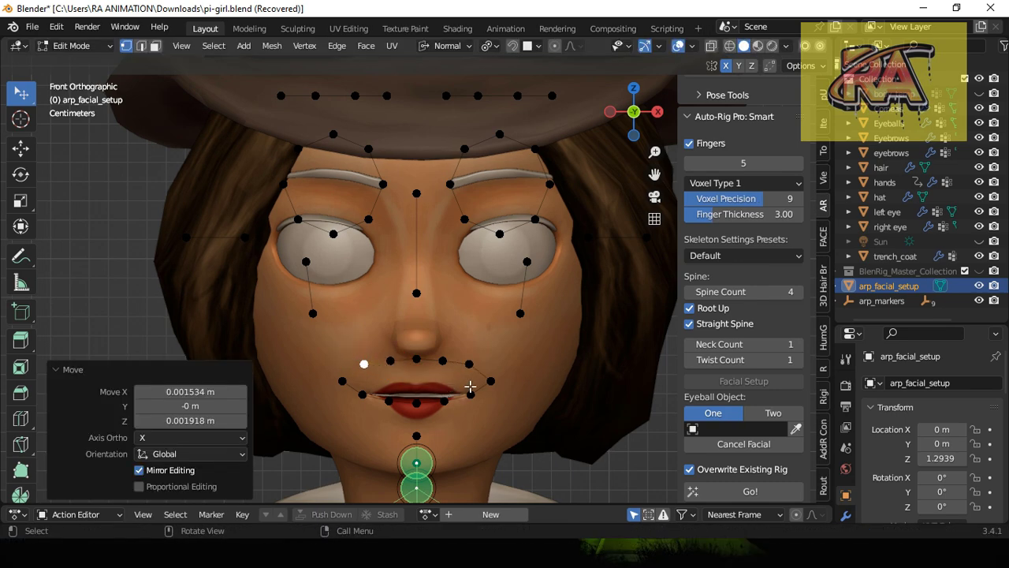
click(490, 383)
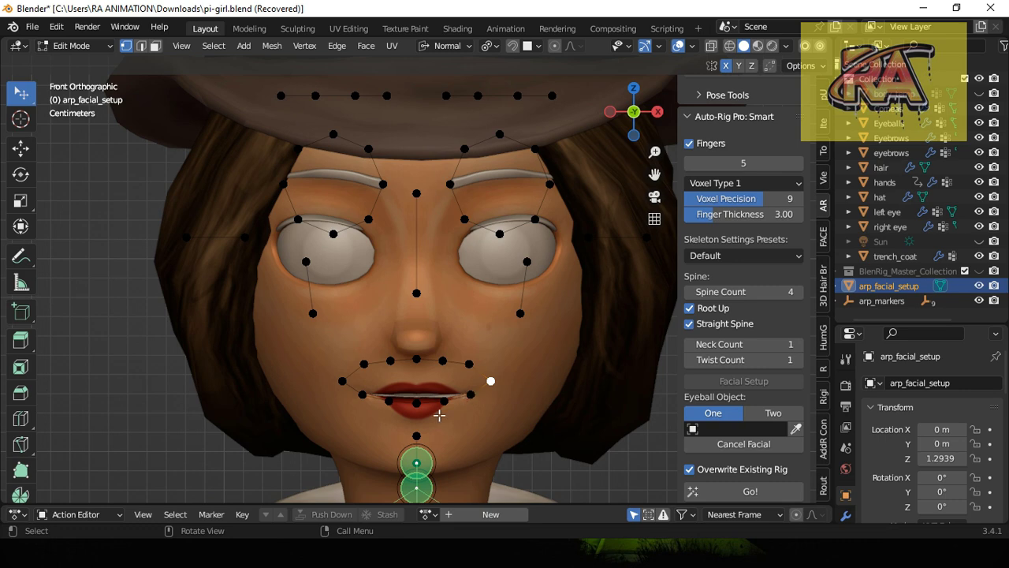
Move the lower-lip marker onto the lip and the cheek markers down the face.
mouse_move(418, 404)
mouse_down()
mouse_move(418, 416)
mouse_move(466, 395)
mouse_move(458, 381)
mouse_move(421, 384)
mouse_up()
mouse_move(523, 310)
mouse_down()
mouse_move(495, 414)
mouse_move(561, 329)
mouse_up()
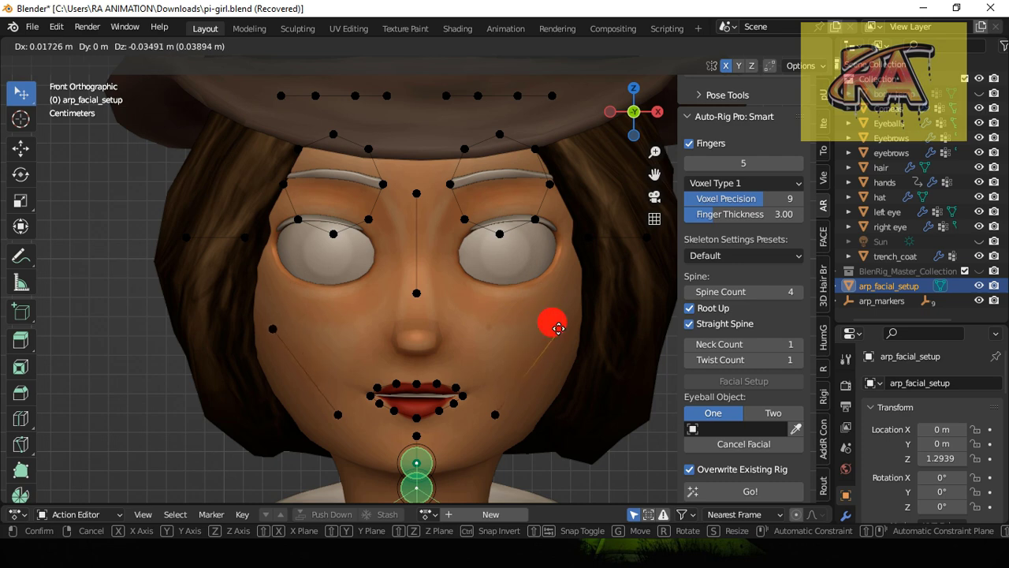
key(g)
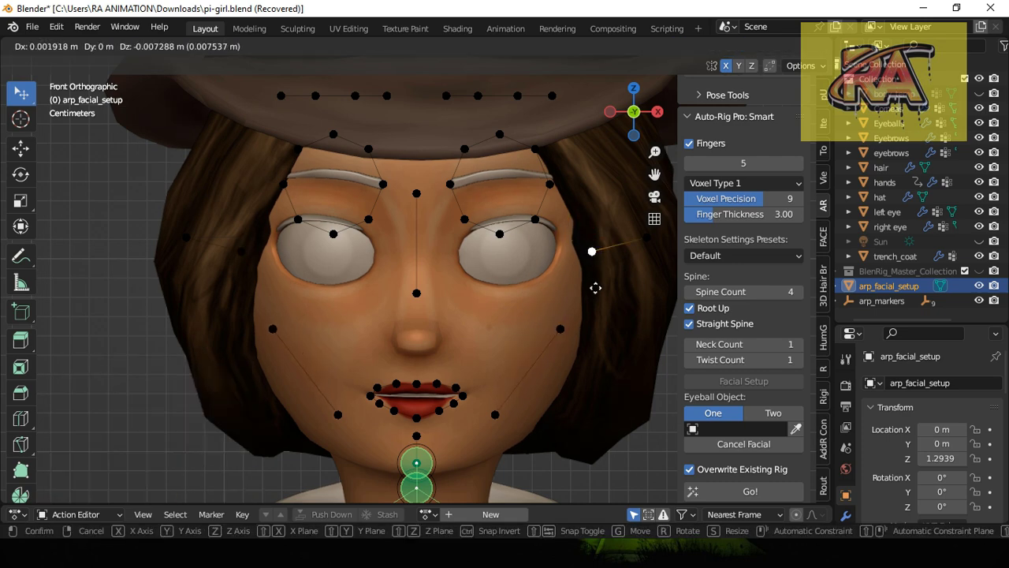
click(606, 328)
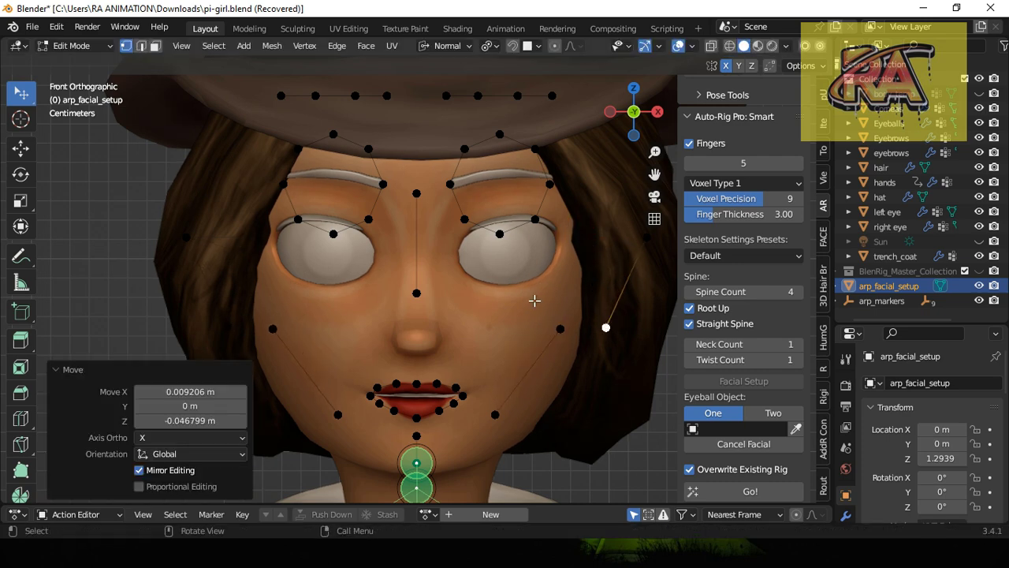
Lower the nose marker to the nose tip and the forehead marker to between the eyes.
click(416, 292)
key(g)
click(416, 334)
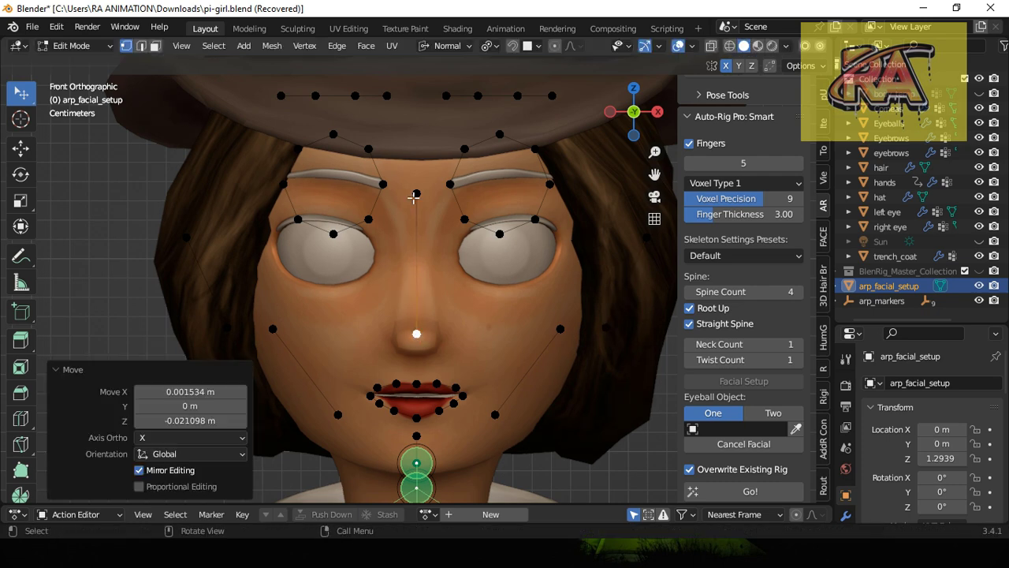
click(416, 194)
key(g)
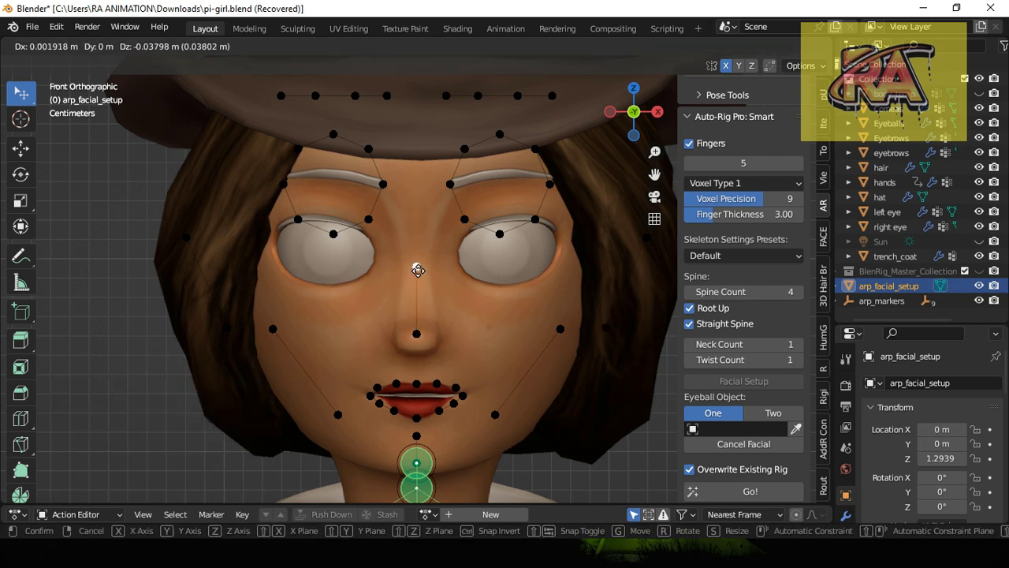
click(418, 270)
click(214, 46)
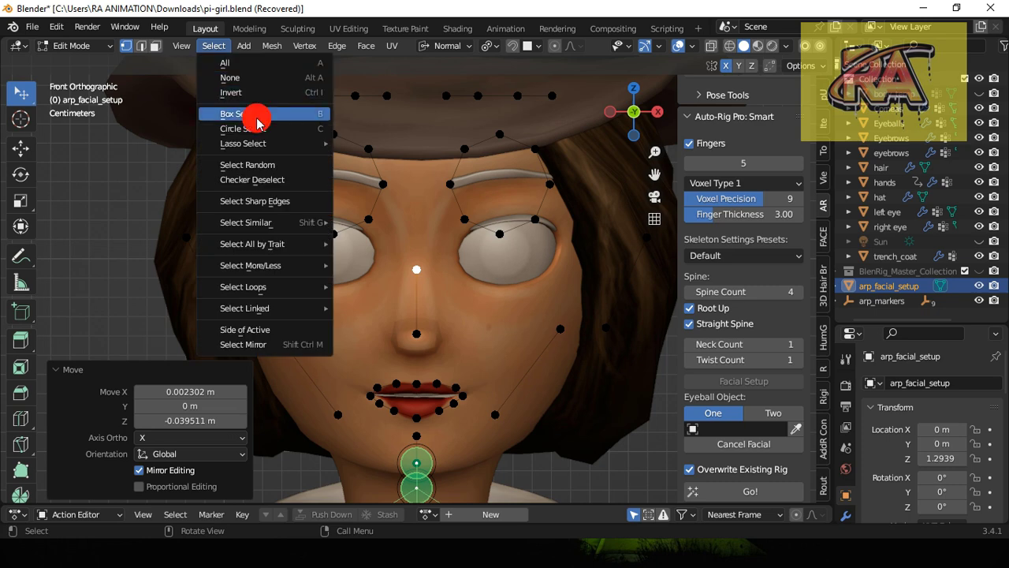
Box-select the left-eye markers and move them down, then adjust the nose marker.
click(250, 115)
drag(277, 130, 386, 251)
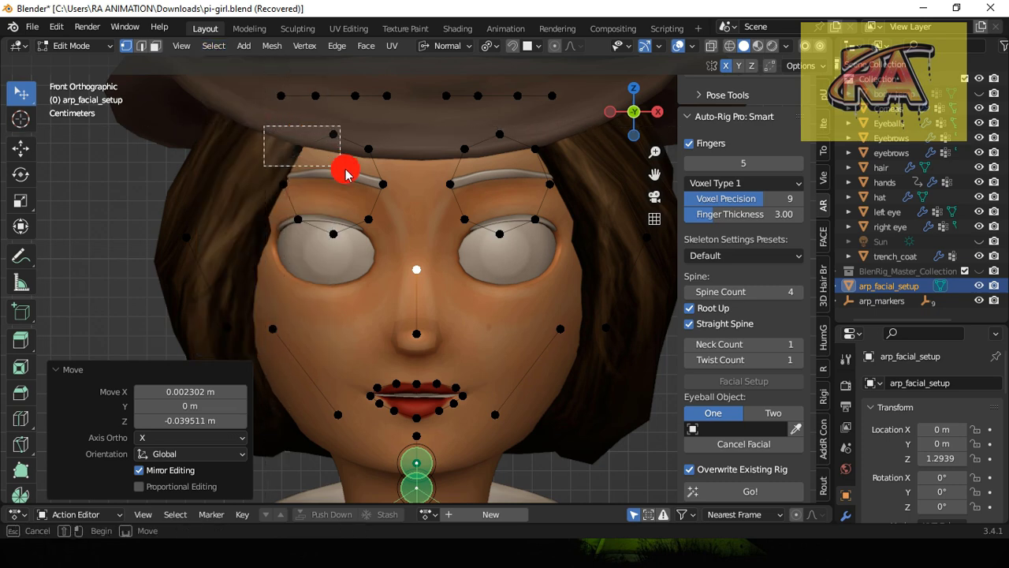
key(g)
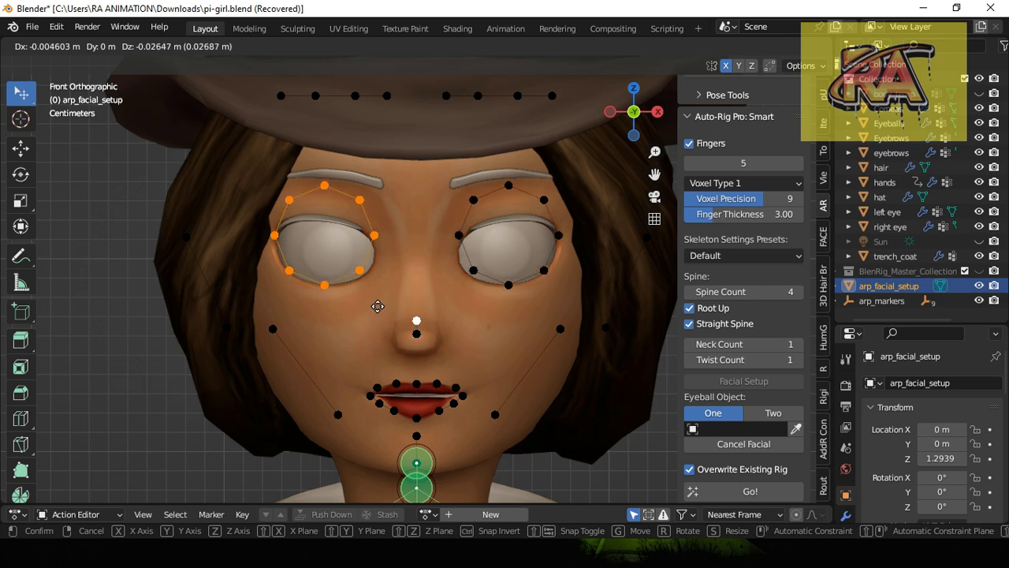
click(377, 313)
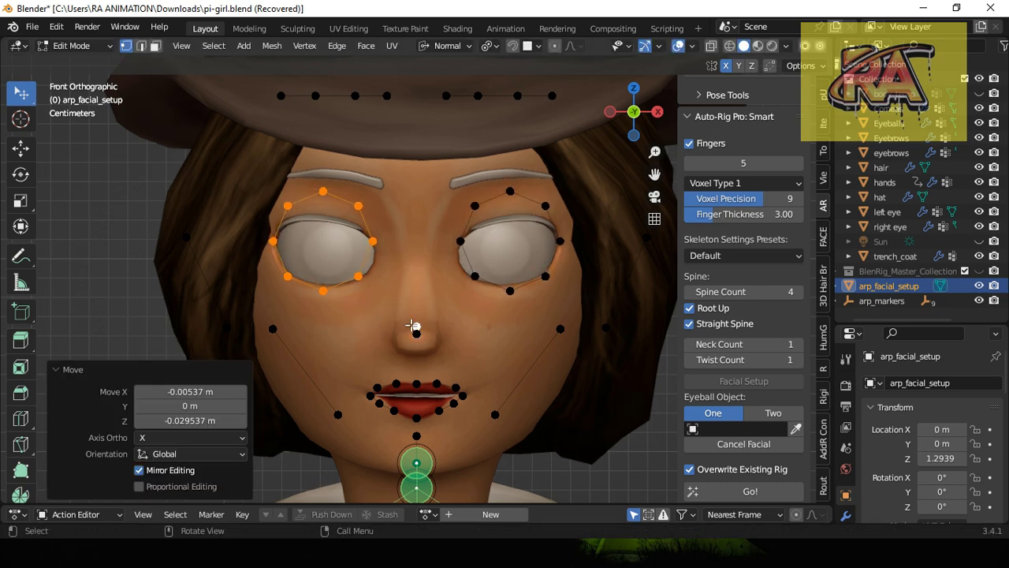
click(417, 327)
key(g)
click(416, 302)
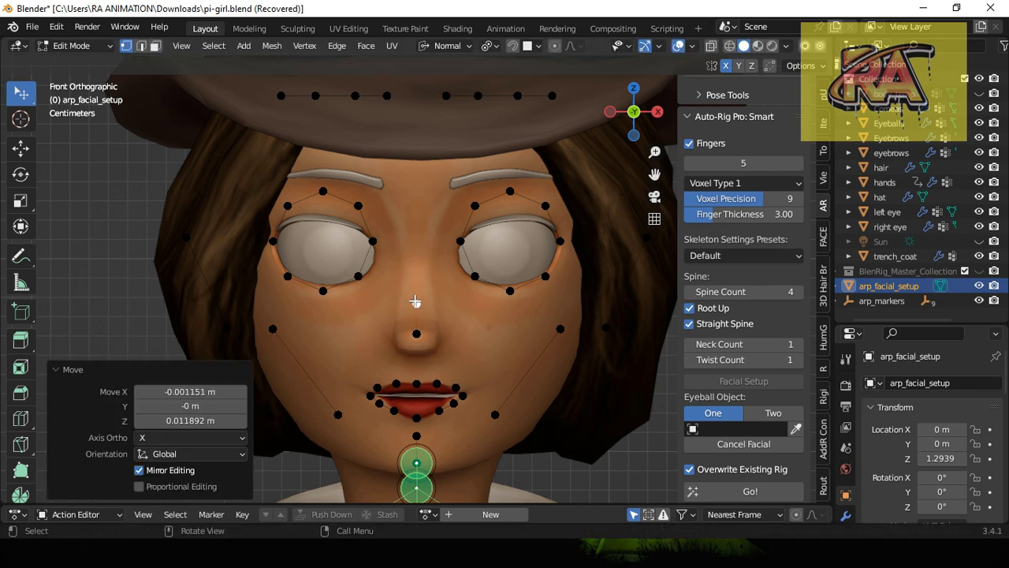
Lower the eye-corner, upper-eyelid and above-eye markers onto the eye outline.
click(372, 242)
key(g)
click(374, 256)
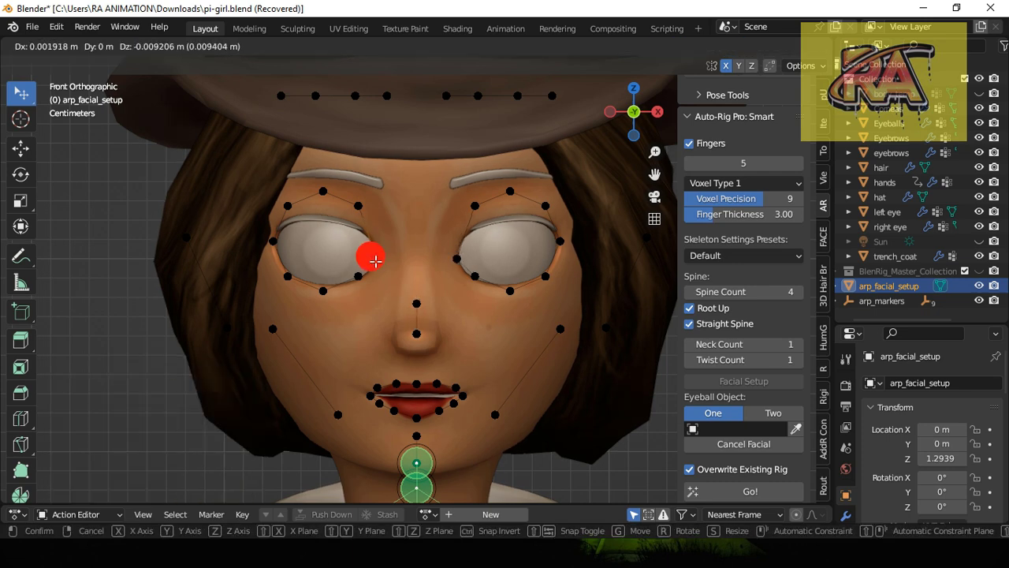
click(360, 204)
key(g)
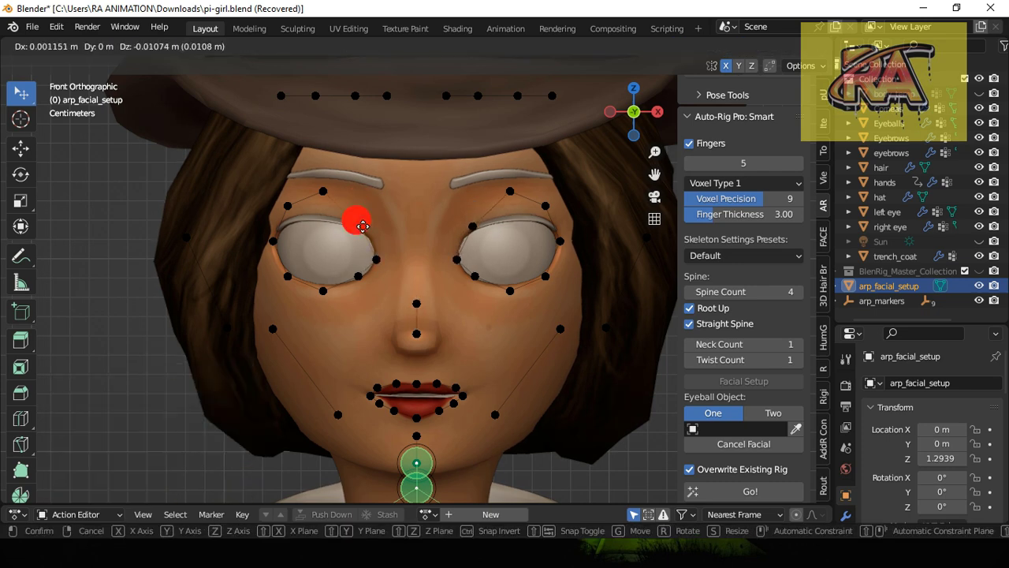
click(360, 229)
click(323, 190)
key(g)
click(325, 215)
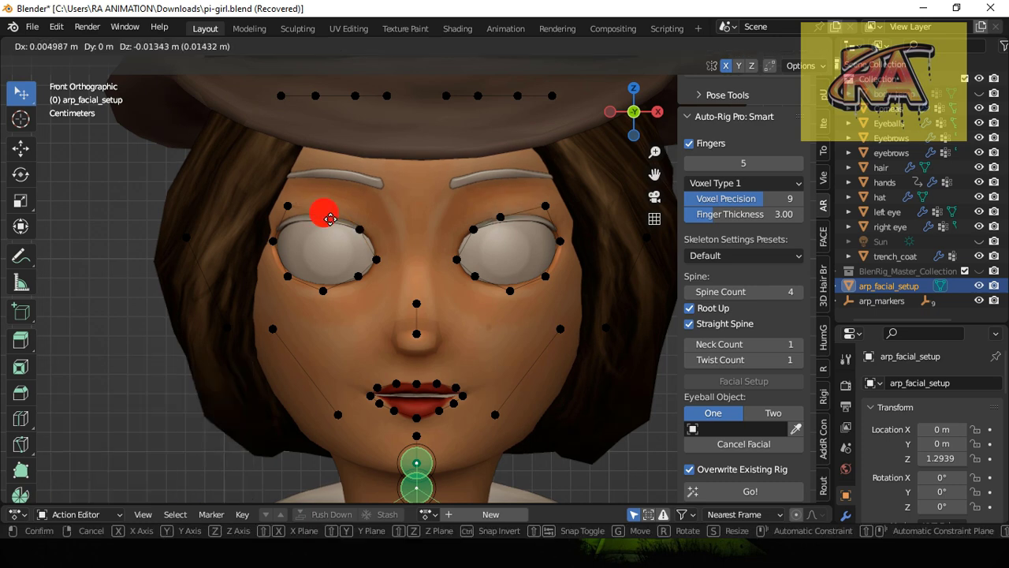
Fit the remaining upper-eyelid and lower-eyelid markers onto the eyelids.
click(287, 204)
key(g)
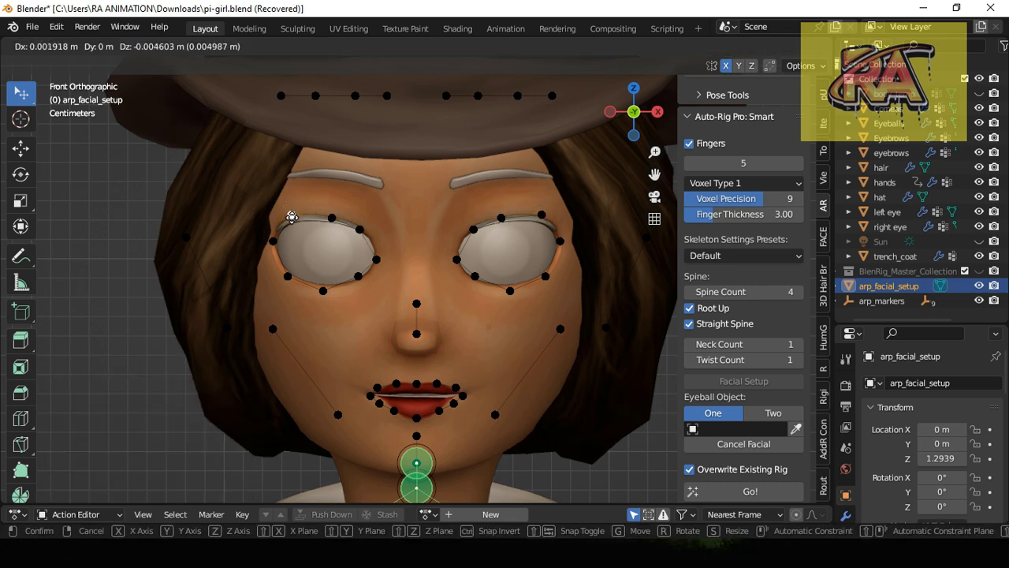
click(323, 286)
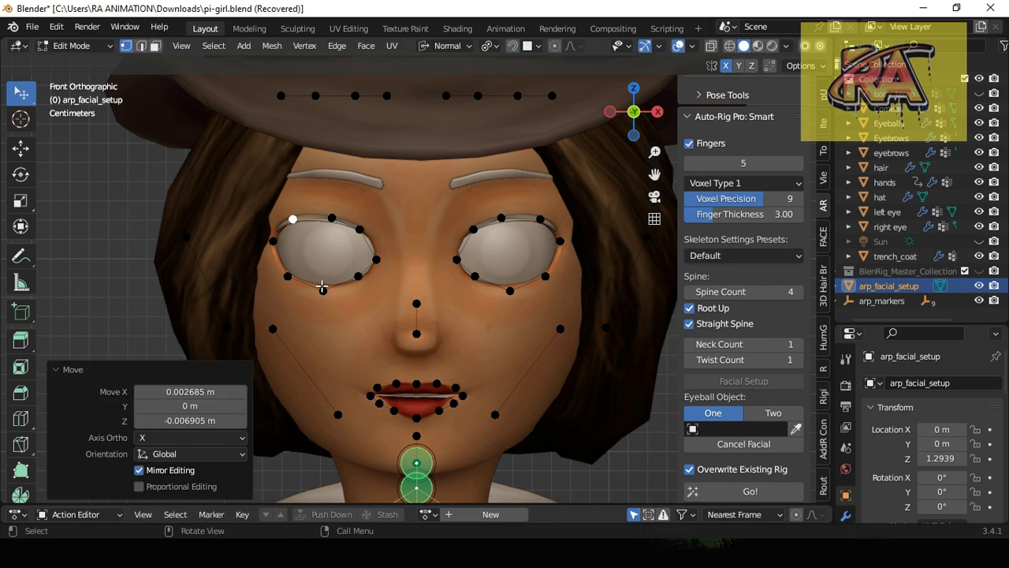
click(322, 289)
key(g)
click(322, 283)
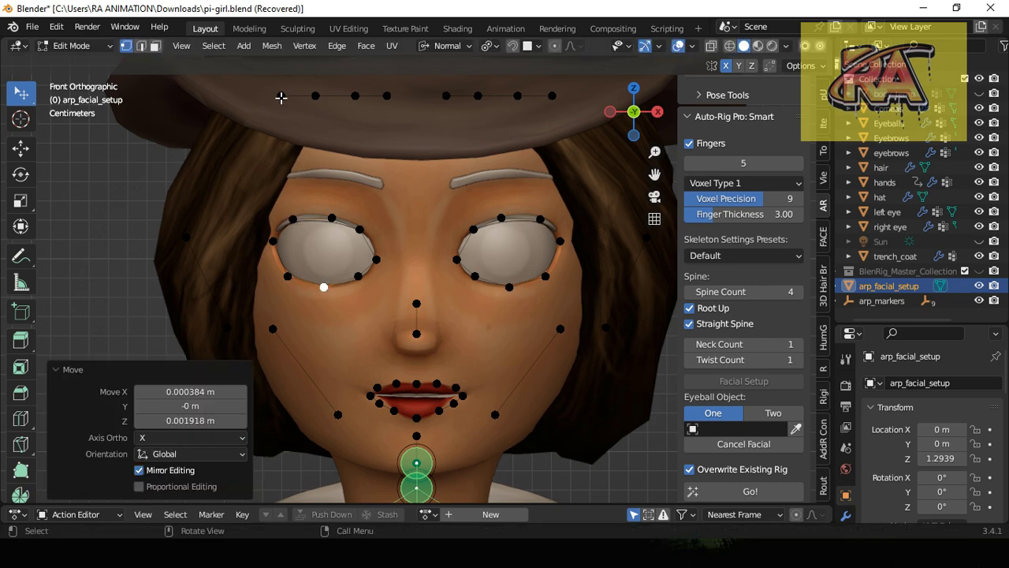
click(220, 46)
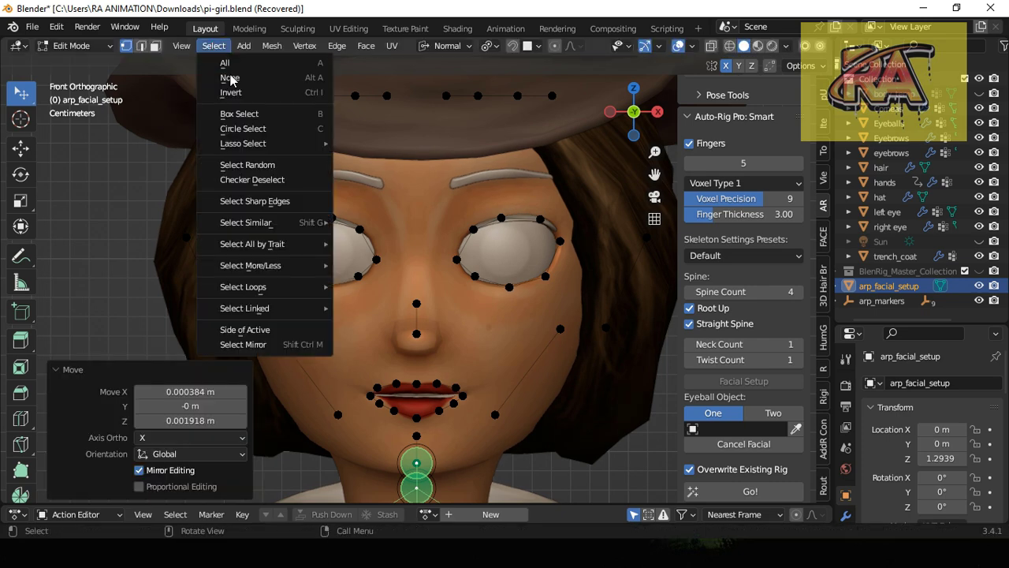
Circle-select the markers along the hat brim and move them down onto the eyebrows.
click(229, 126)
drag(272, 95, 367, 100)
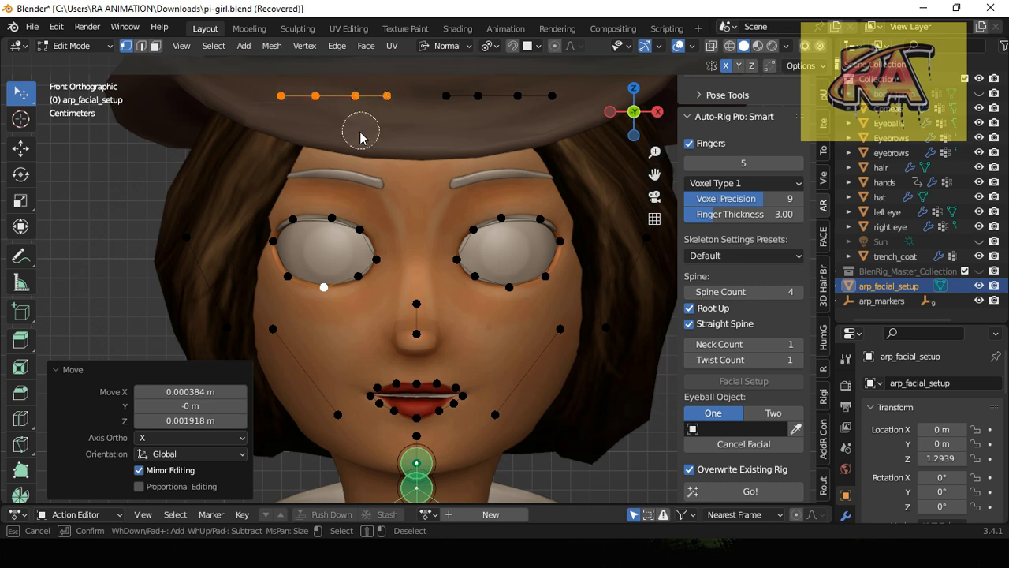
right_click(360, 131)
key(g)
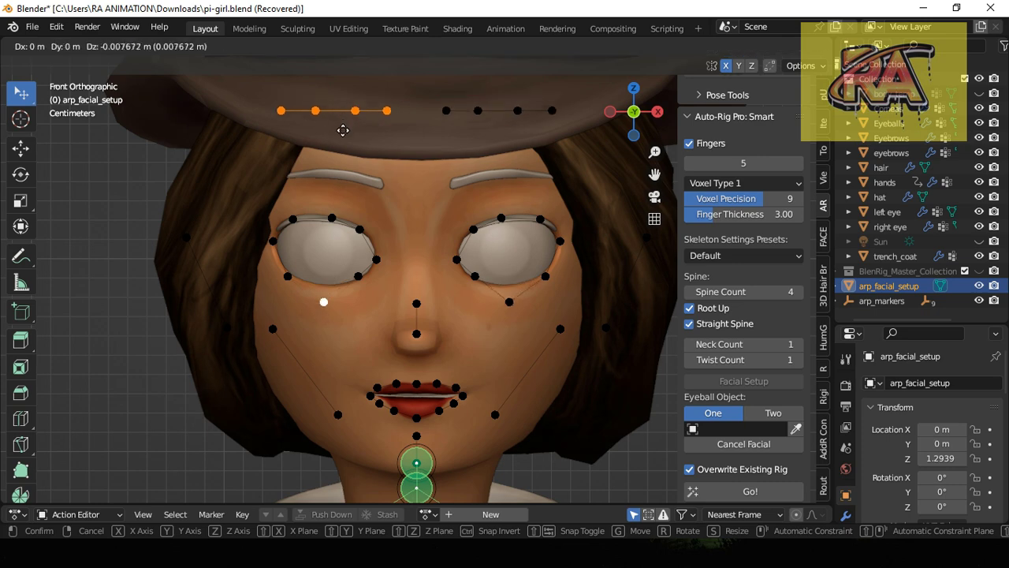
click(339, 183)
Raise the marker pair below the eyes to the lower eyelids and nudge an eyebrow marker down.
click(325, 365)
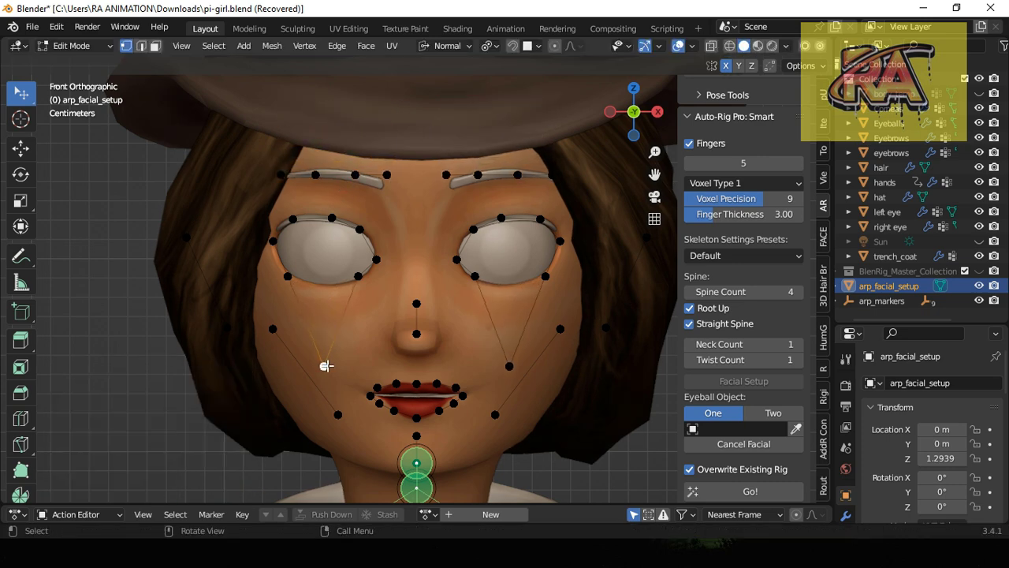
key(g)
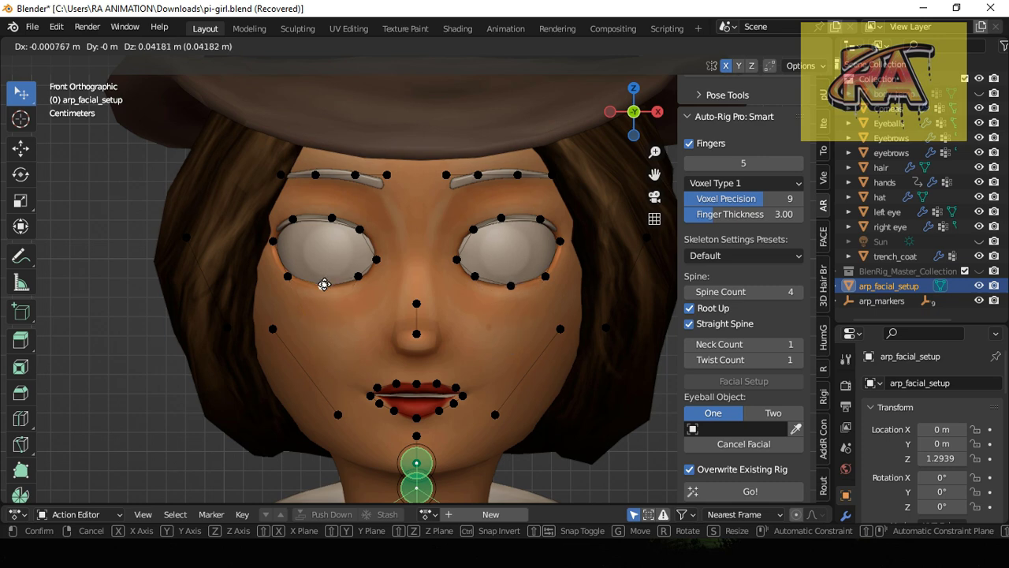
click(323, 285)
click(383, 175)
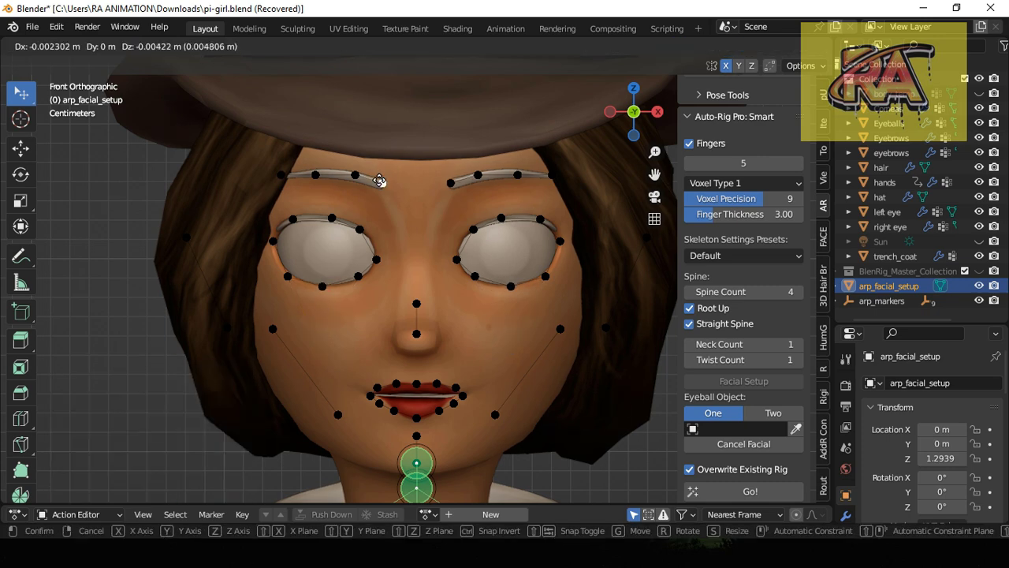
click(370, 185)
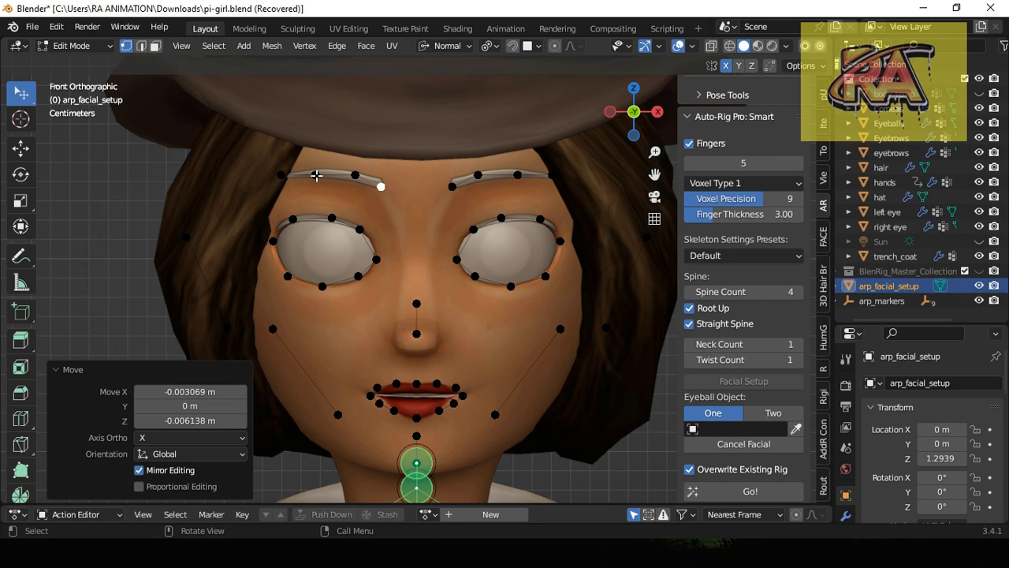
Nudge another eyebrow marker slightly higher.
click(316, 175)
key(g)
click(315, 169)
Set Eyeball Object to Two, with 'left eye' and 'right eye' as the eyeballs.
scroll(481, 272, down, 1)
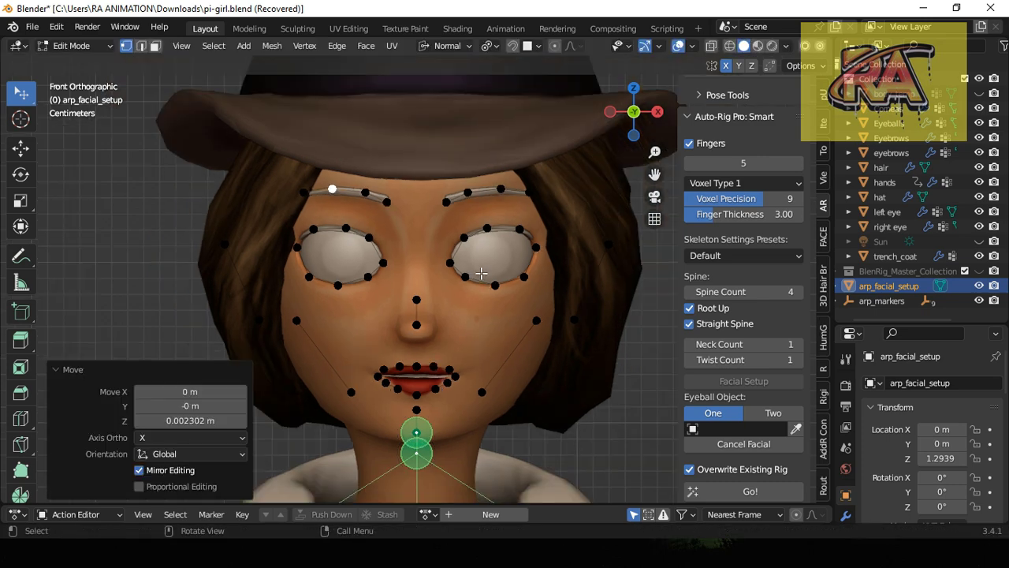
scroll(506, 298, down, 1)
click(765, 417)
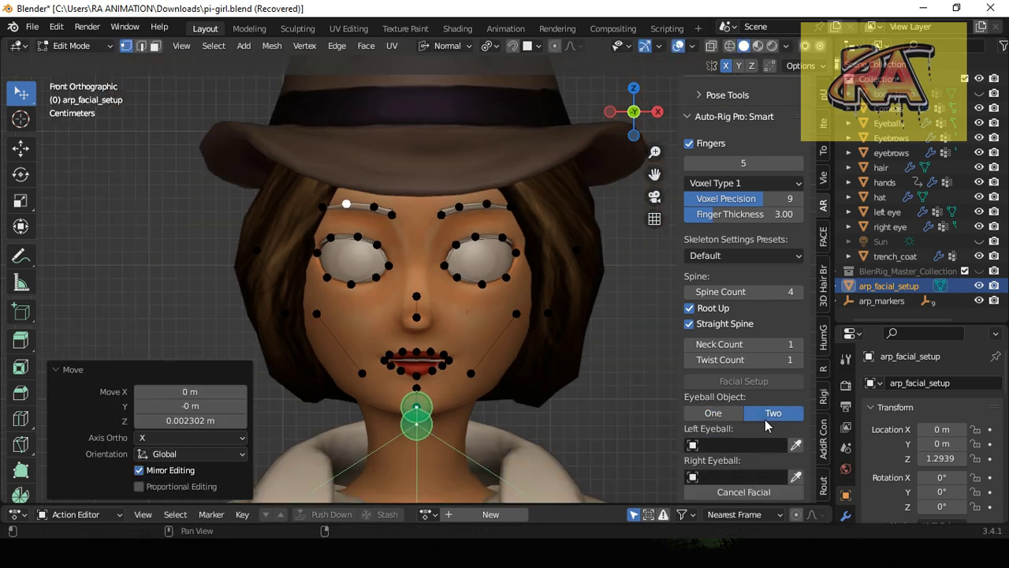
click(748, 446)
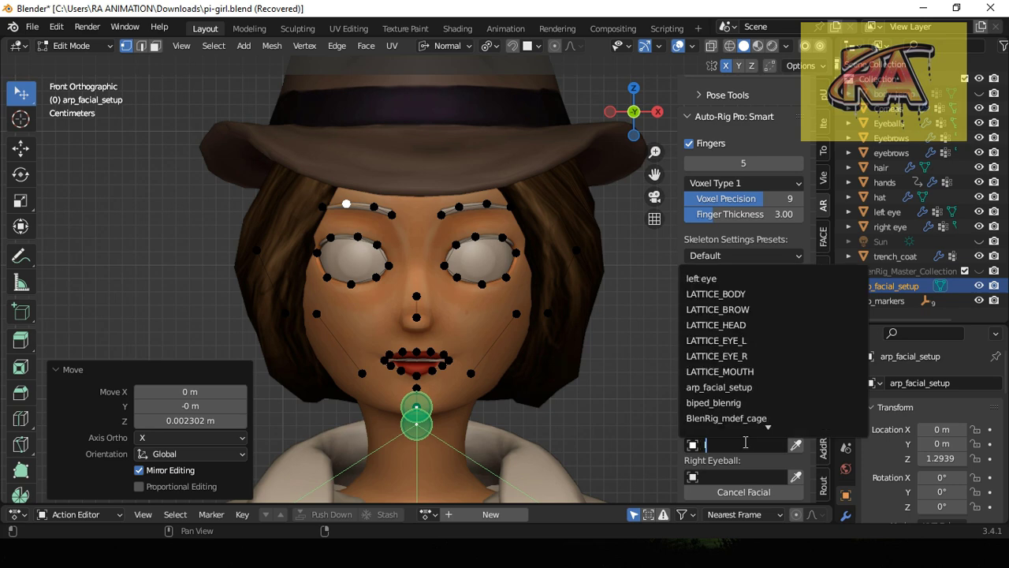
click(708, 280)
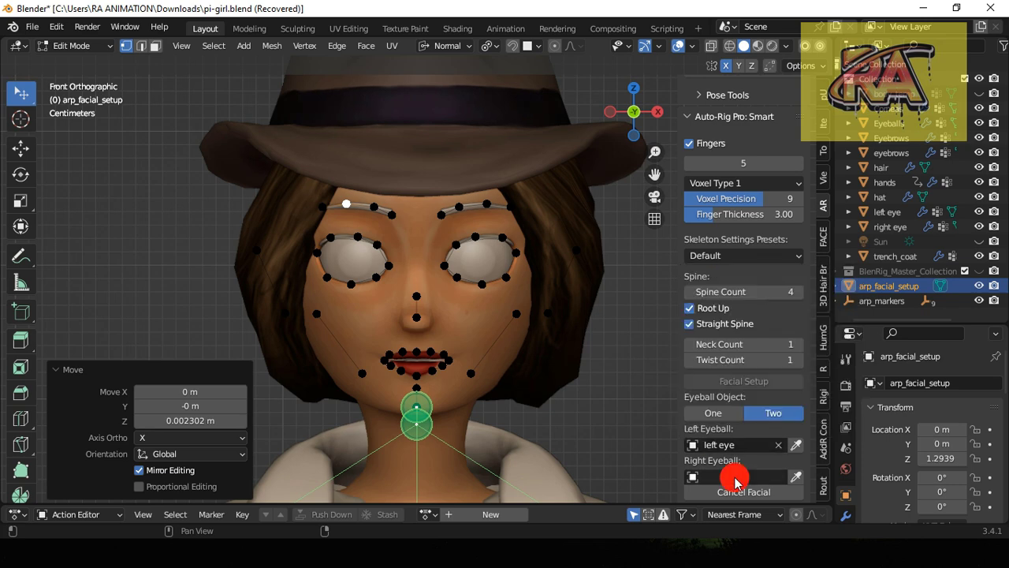
click(735, 478)
text(r)
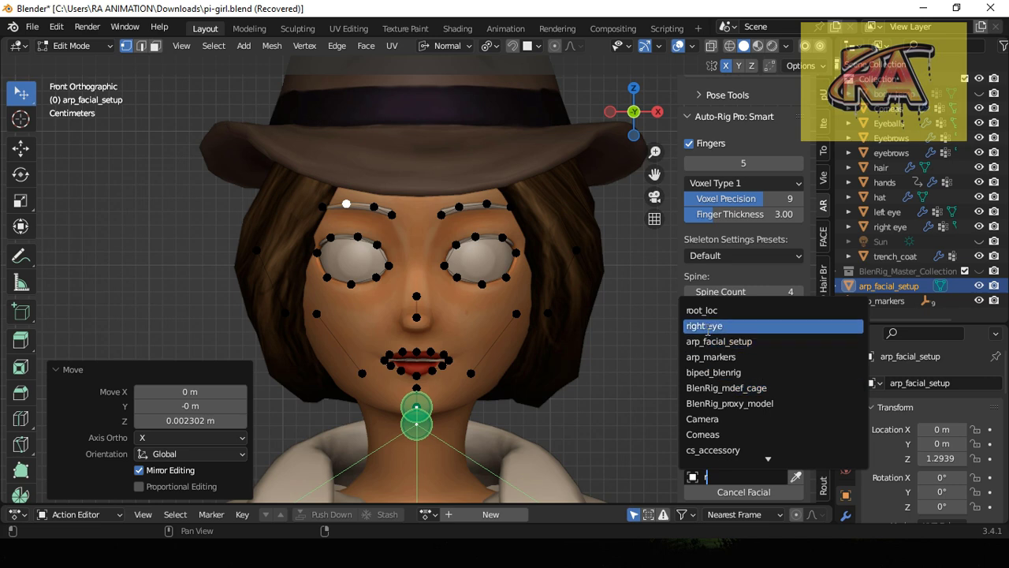
click(707, 326)
Generate the facial rig from the markers and inspect the new reference armature.
scroll(713, 478, down, 3)
scroll(552, 355, down, 3)
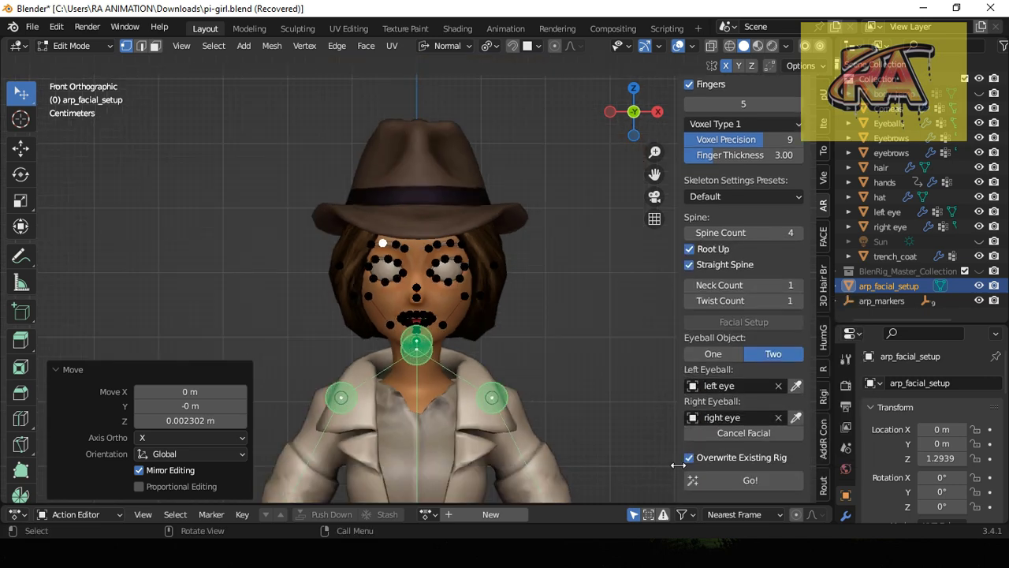
click(709, 484)
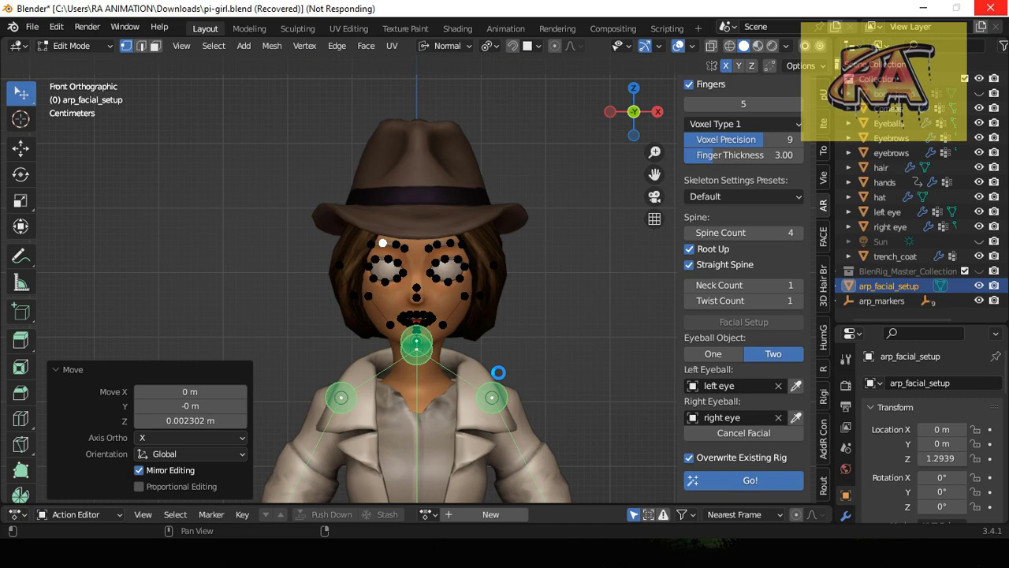
mouse_move(635, 113)
mouse_down()
mouse_move(481, 95)
mouse_move(634, 63)
mouse_move(696, 90)
mouse_move(500, 97)
mouse_move(643, 89)
mouse_up()
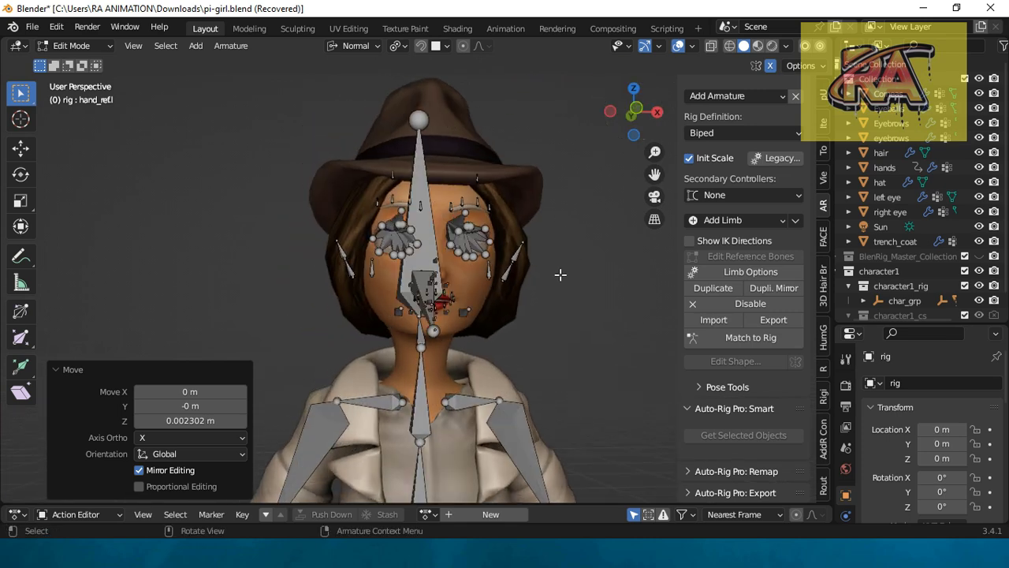
Move the left knee reference joint slightly lower to sit inside the leg.
key(KP_1)
scroll(506, 343, down, 3)
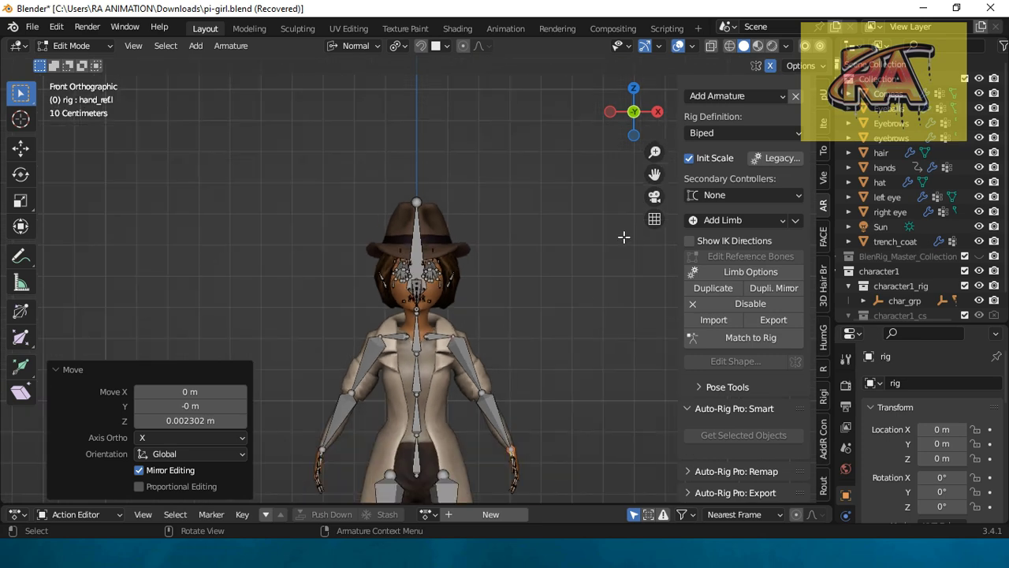
mouse_move(654, 172)
mouse_down()
mouse_move(637, 120)
mouse_move(498, 92)
mouse_move(549, 99)
mouse_move(564, 235)
mouse_move(519, 324)
mouse_up()
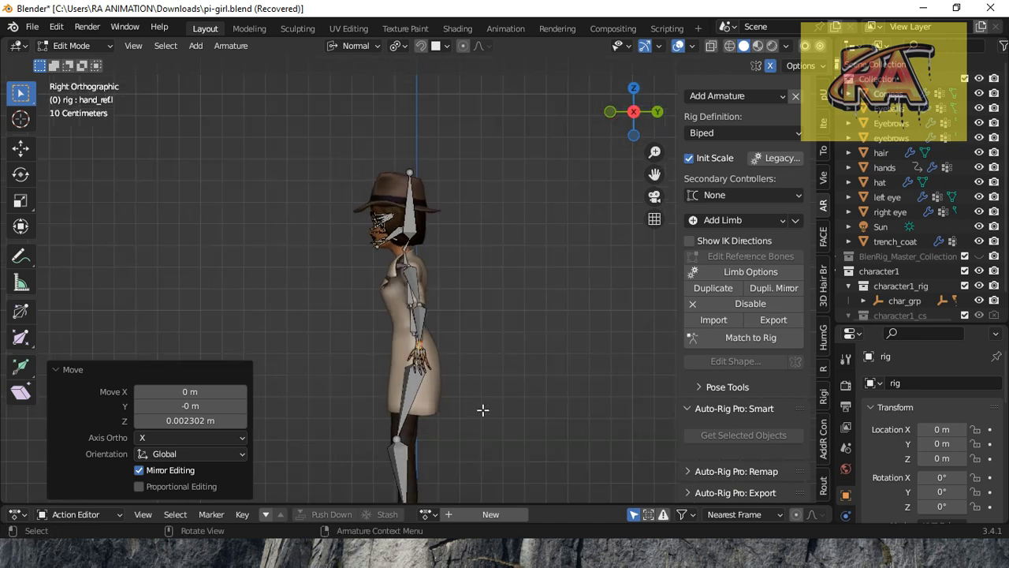
scroll(478, 416, down, 2)
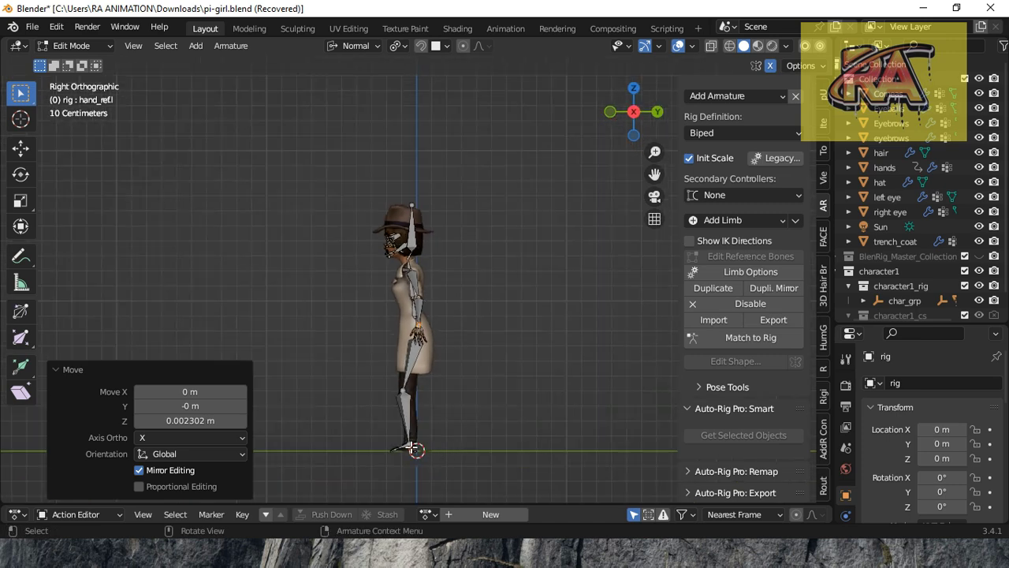
scroll(412, 447, up, 3)
scroll(411, 446, up, 1)
scroll(586, 350, up, 1)
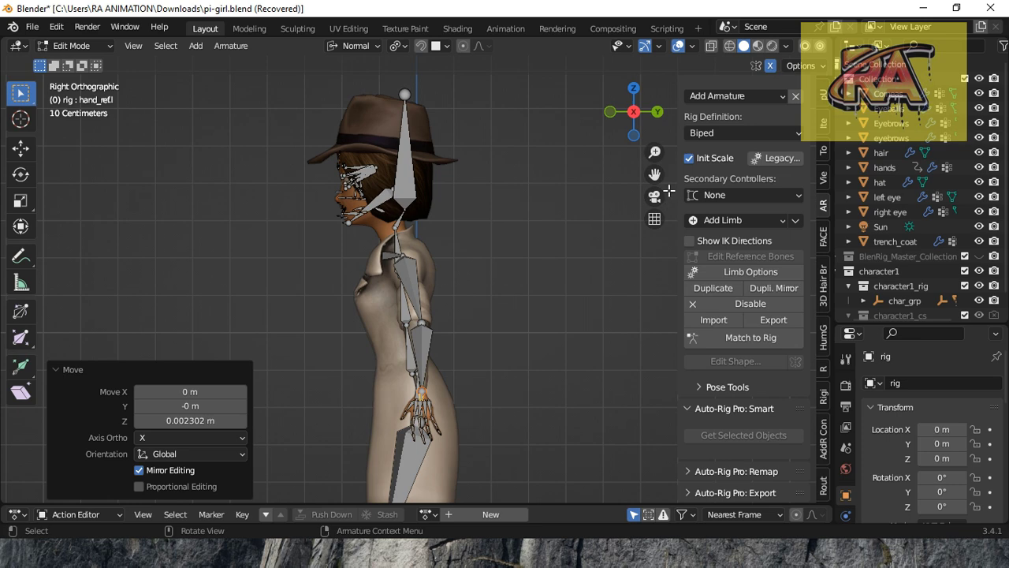
drag(654, 174, 657, 462)
scroll(568, 336, up, 3)
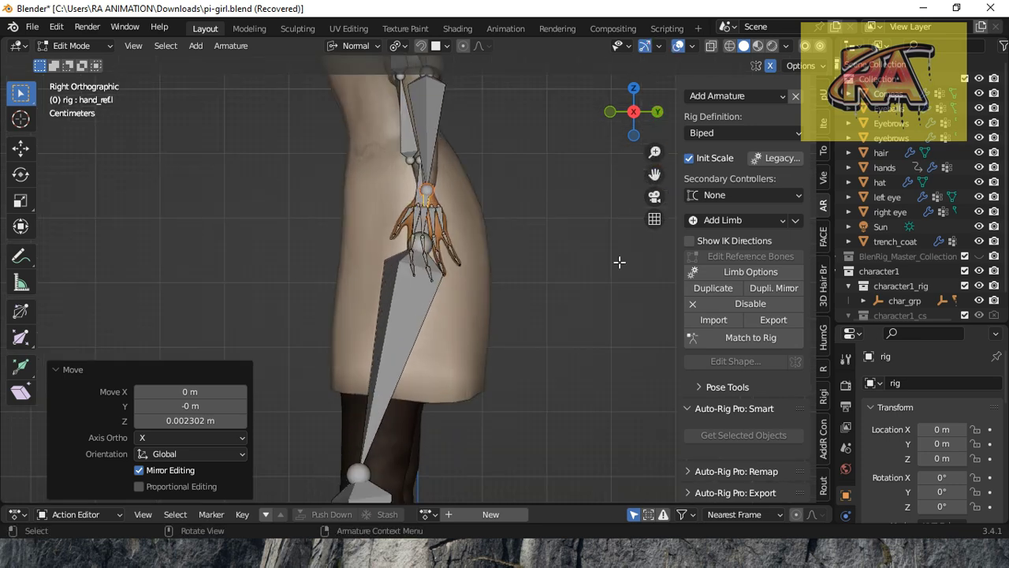
drag(655, 173, 667, 72)
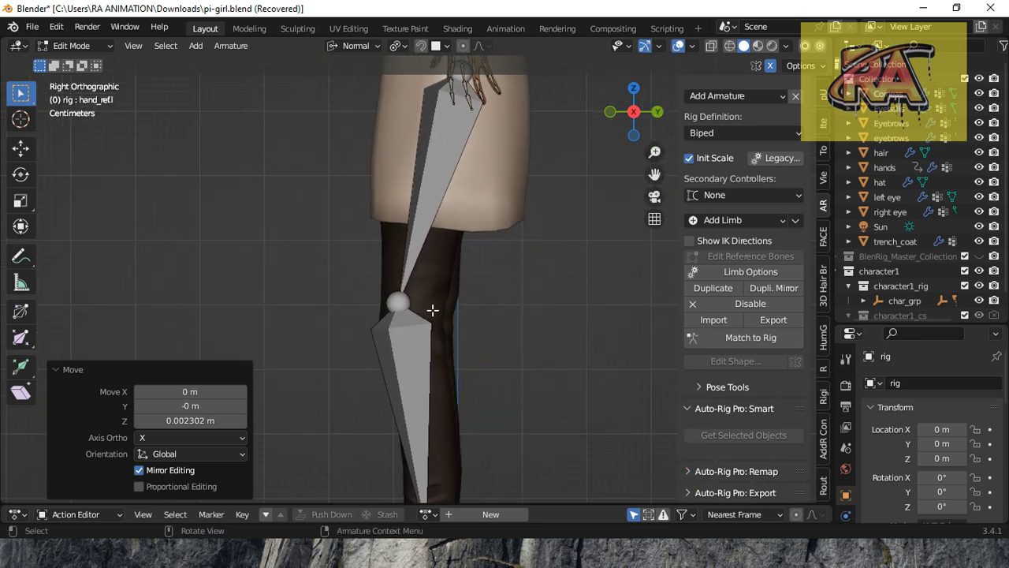
click(405, 303)
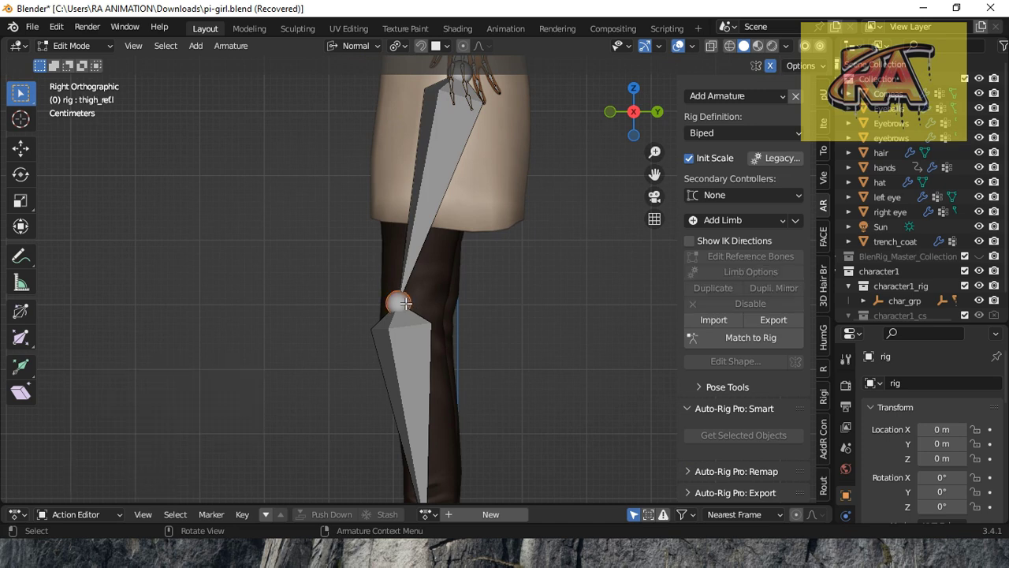
key(g)
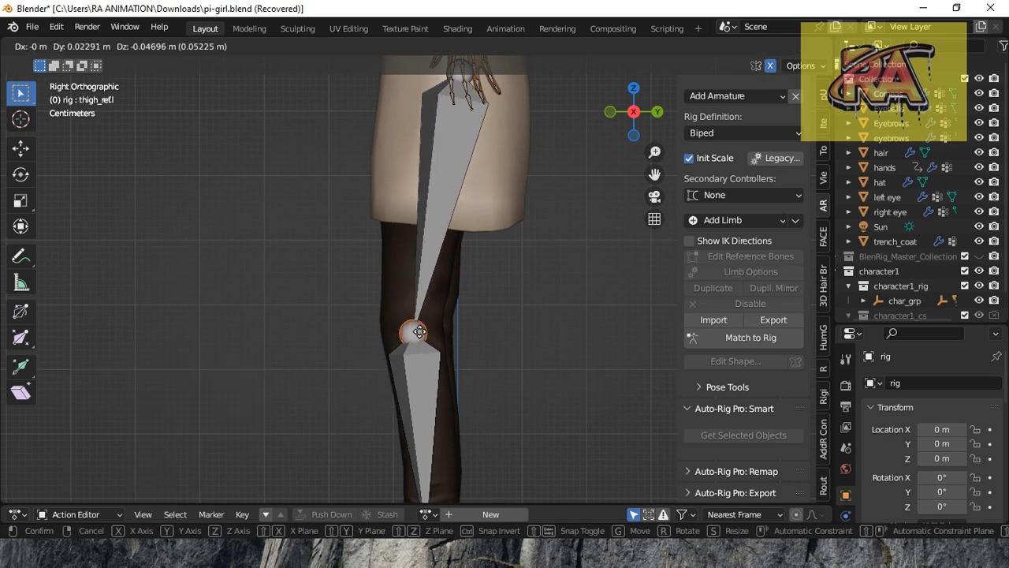
click(420, 332)
key(KP_1)
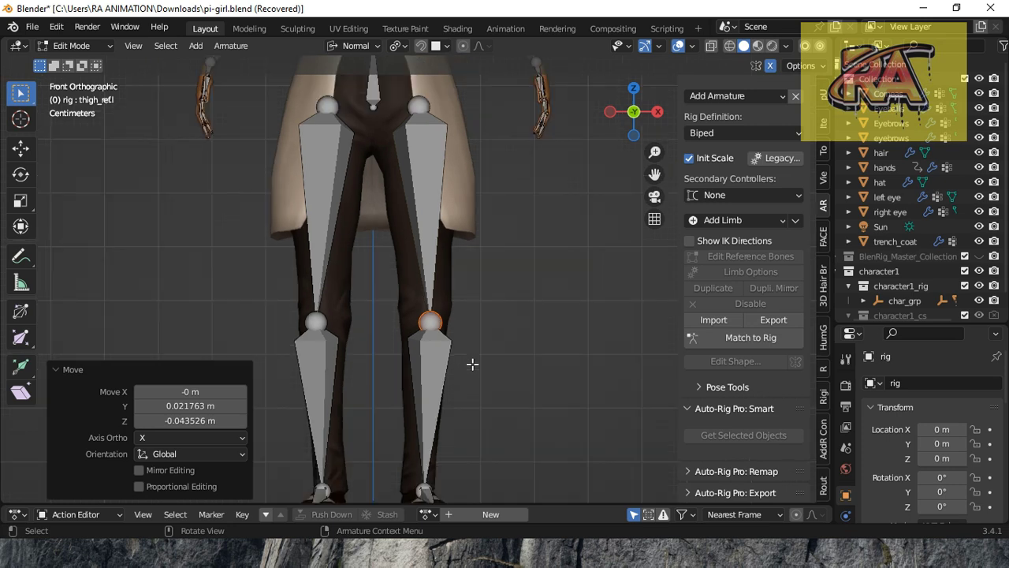
In side view, move the left ankle joint down into the shoe.
scroll(471, 363, down, 1)
key(KP_3)
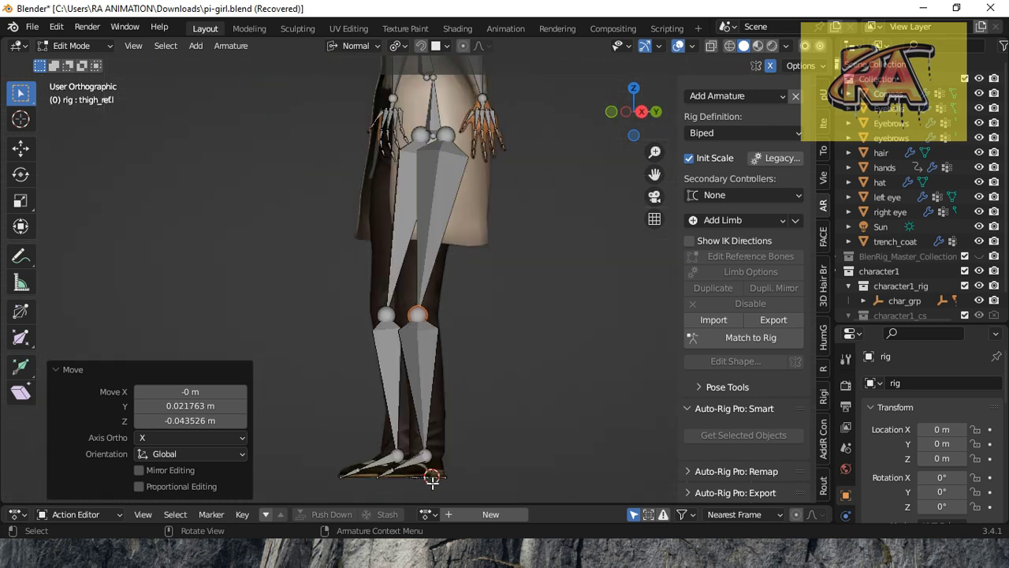
click(424, 457)
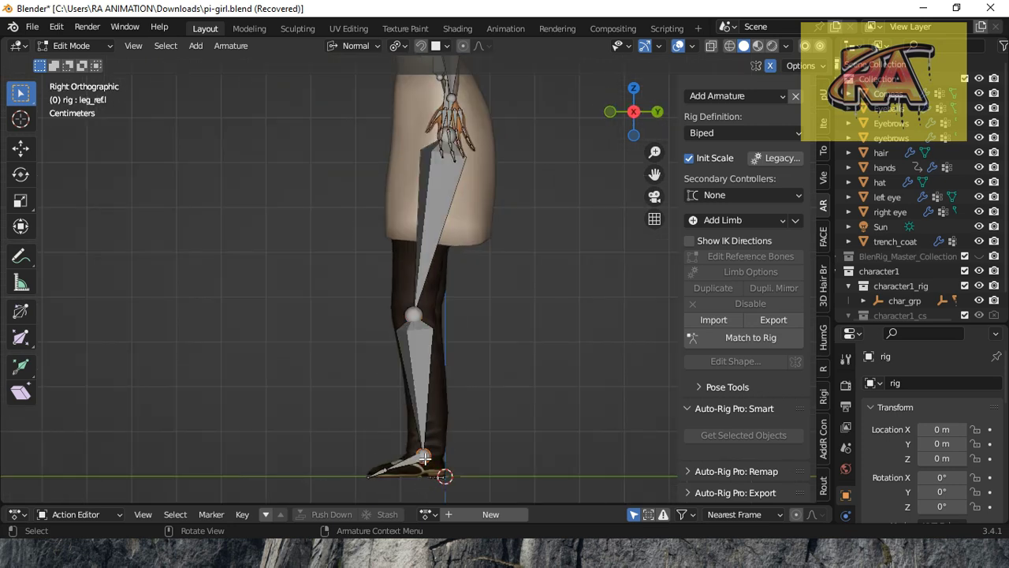
key(g)
click(432, 461)
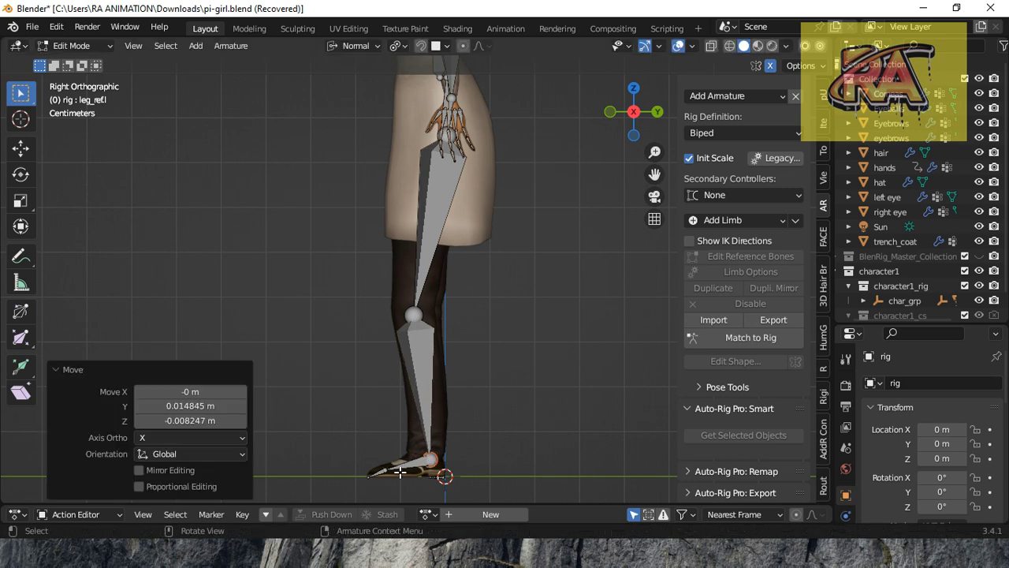
key(KP_1)
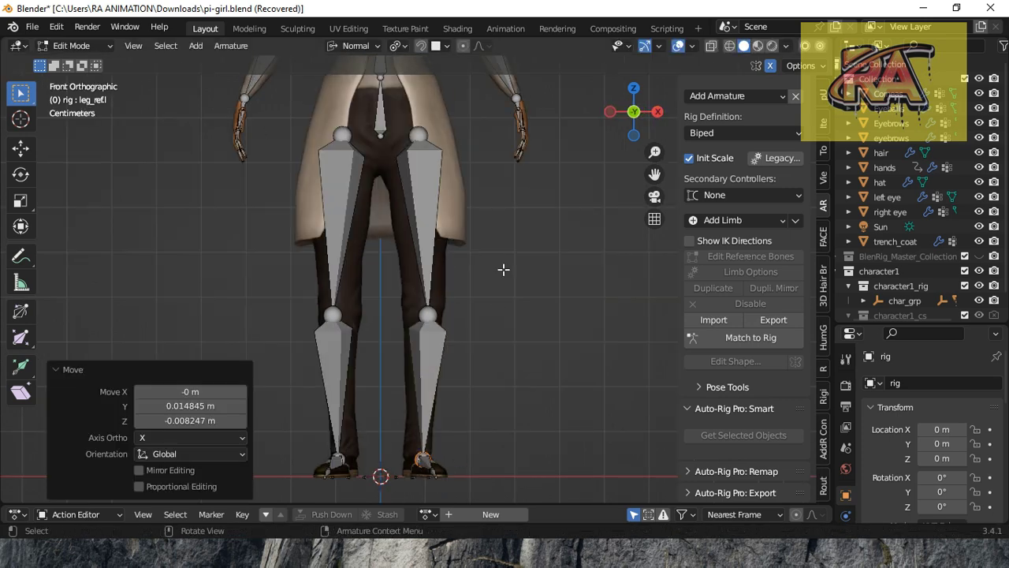
Generate the final control rig from the reference bones with Match to Rig.
scroll(503, 270, down, 1)
scroll(602, 232, down, 1)
click(729, 341)
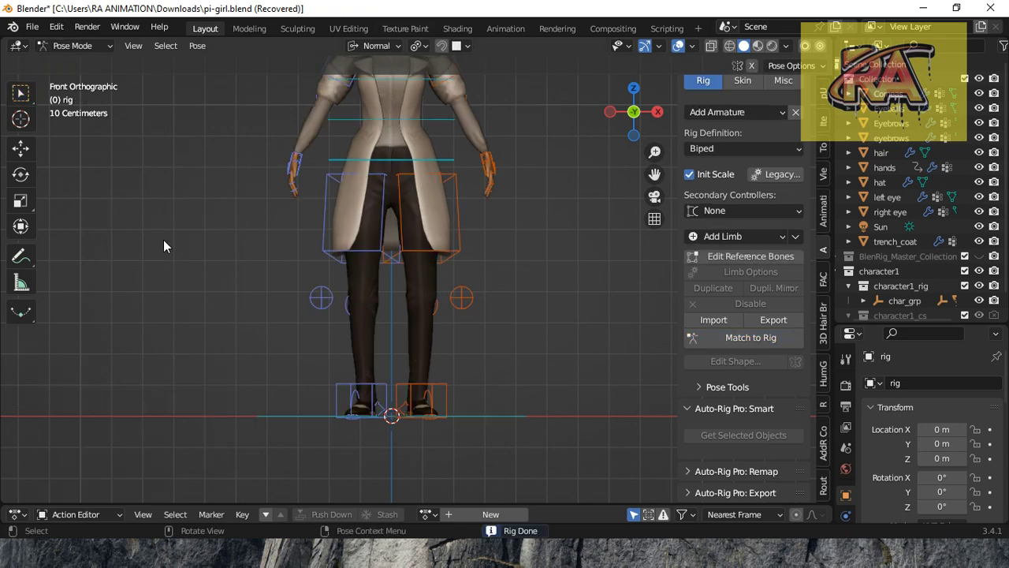
Pan up to check the generated head and hat controls.
drag(655, 174, 655, 331)
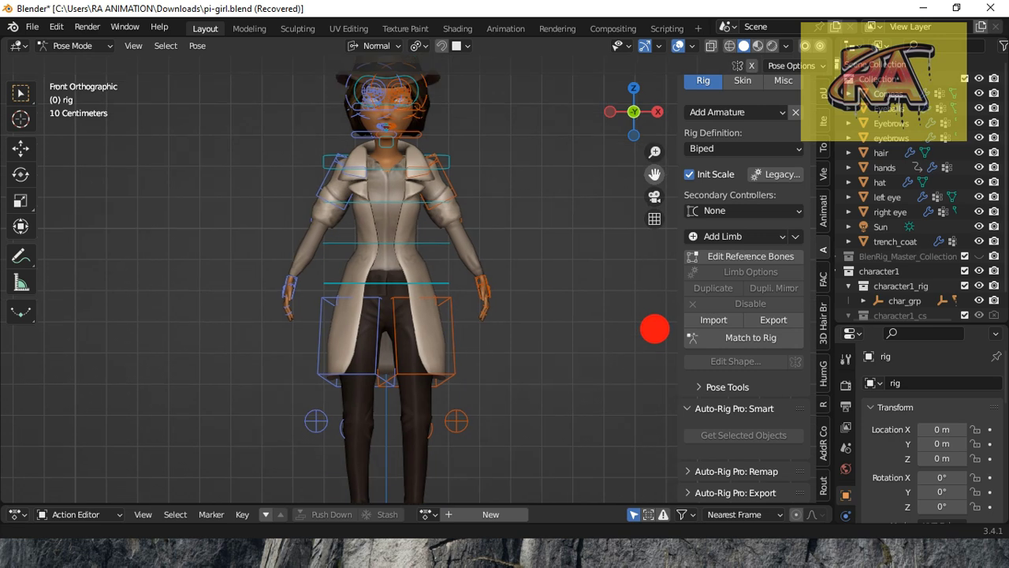
click(75, 45)
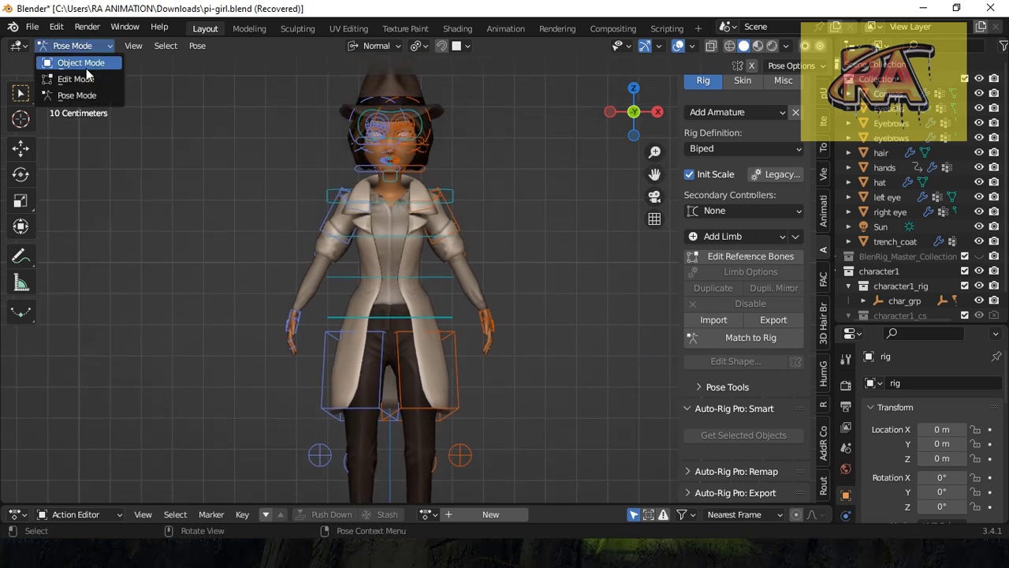
In Object Mode, select all the character's meshes and the rig for skin binding.
click(79, 61)
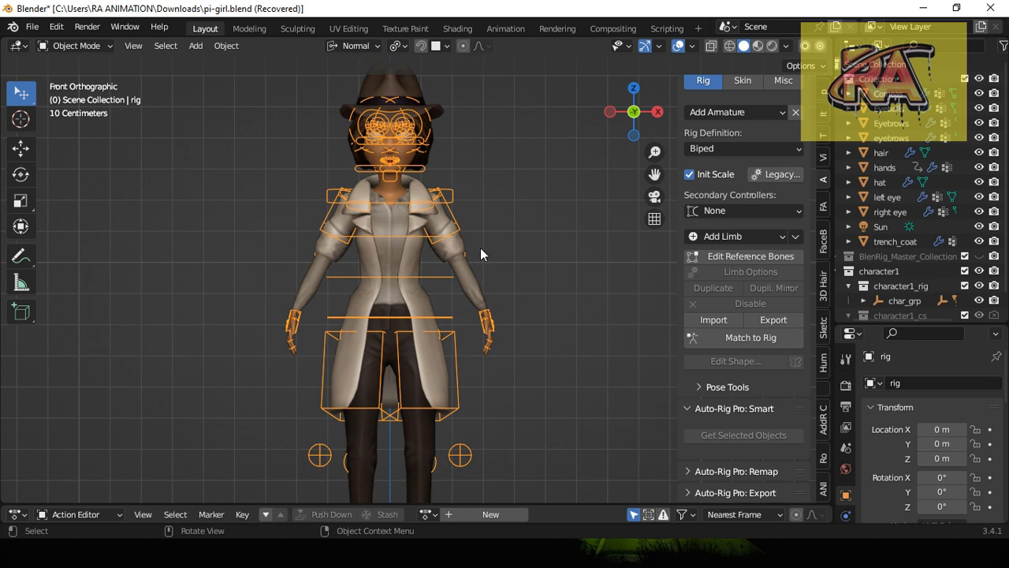
key(a)
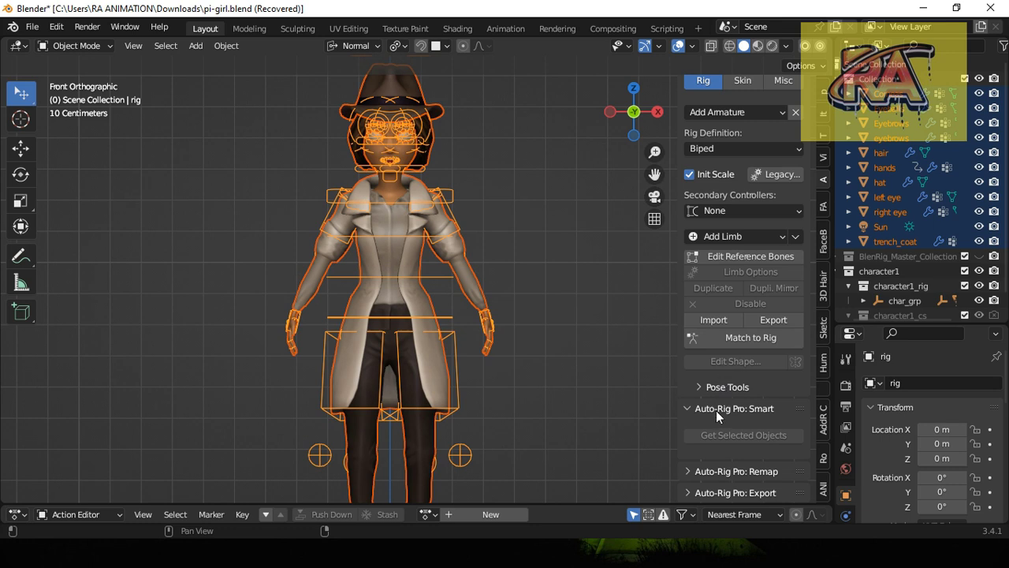
click(738, 82)
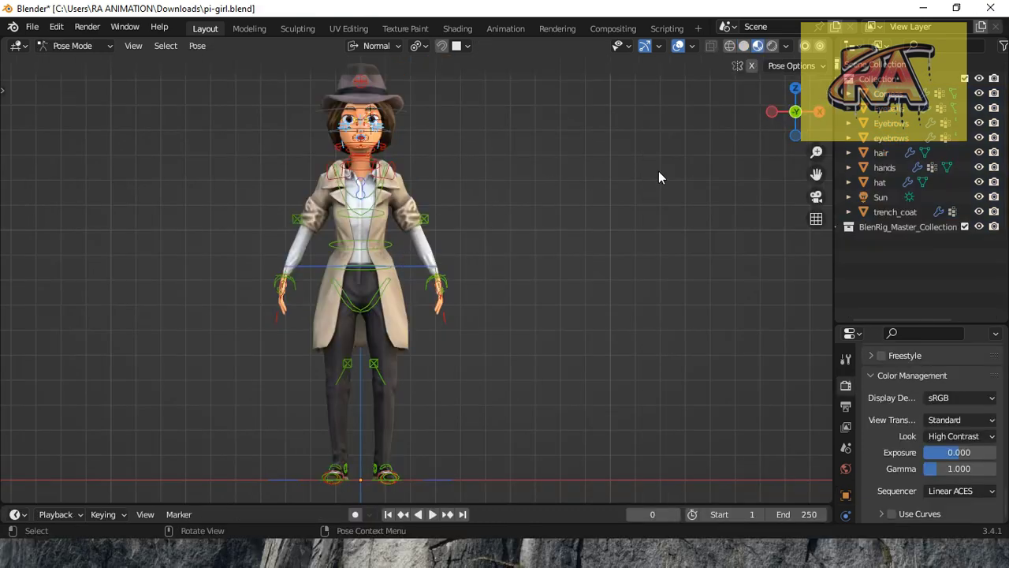
Move the eye target control near the head to check the eyes follow it.
mouse_move(791, 110)
mouse_down()
mouse_move(804, 118)
mouse_move(687, 162)
mouse_up()
scroll(682, 165, down, 4)
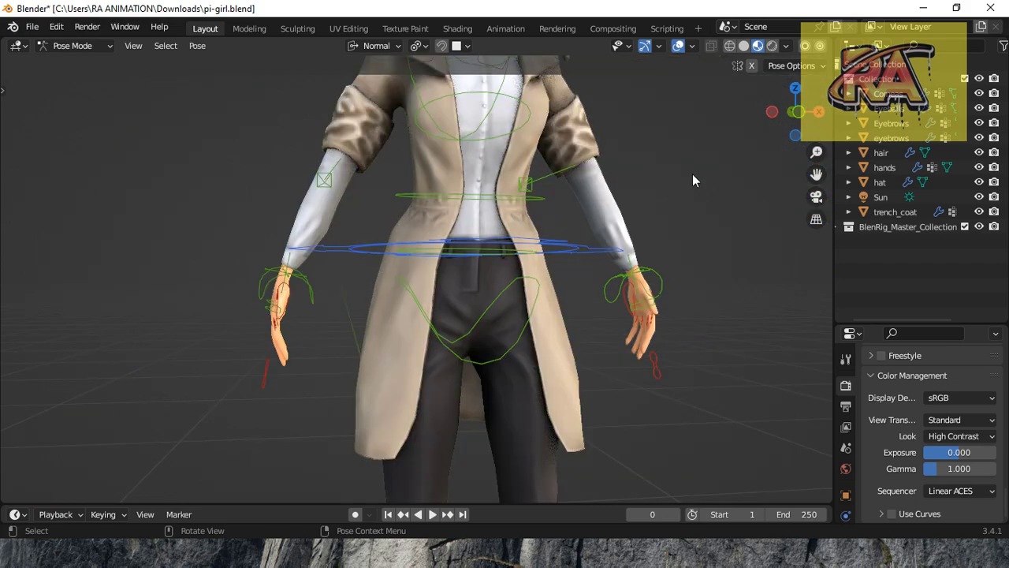
drag(816, 174, 802, 271)
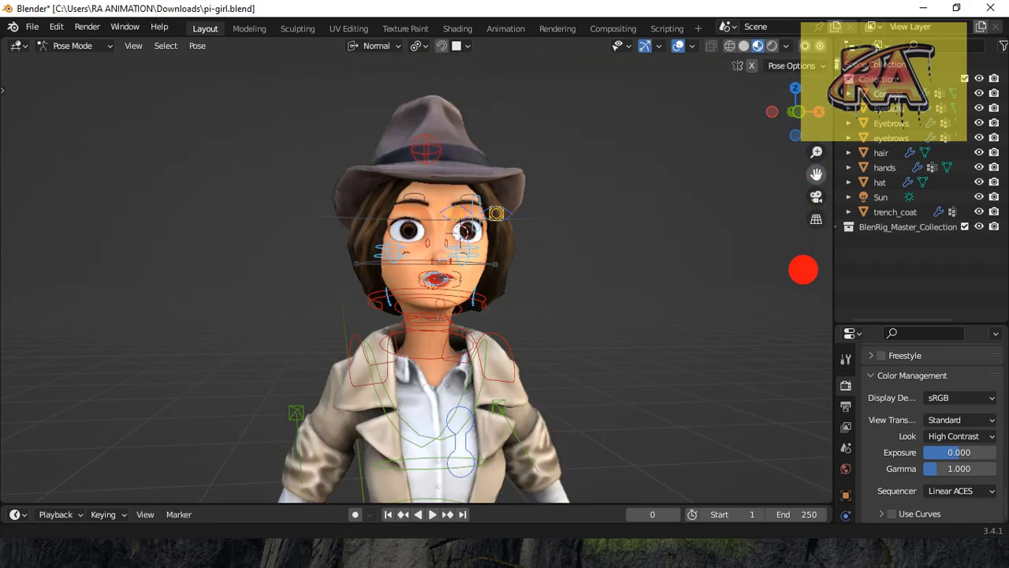
click(474, 237)
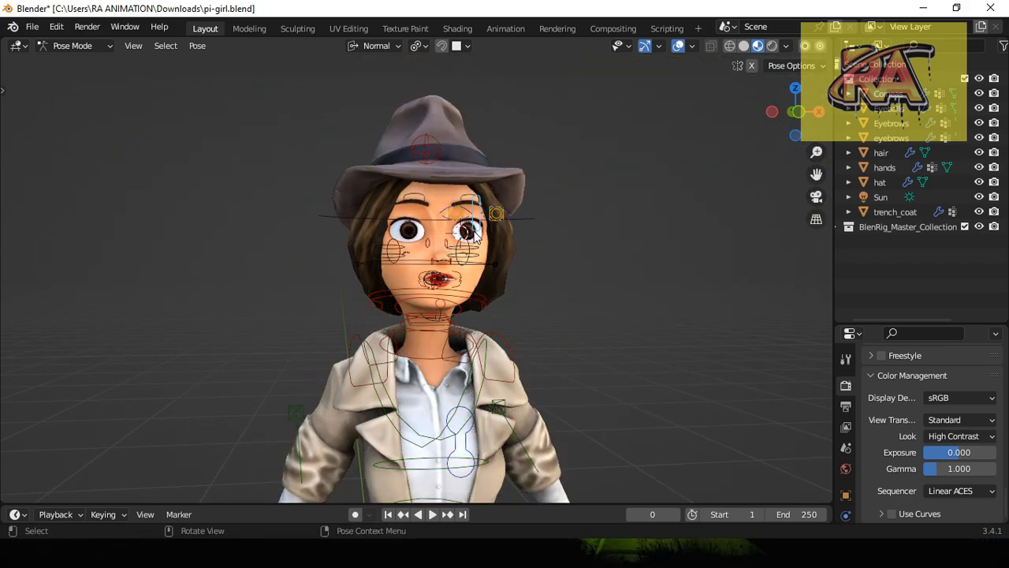
key(g)
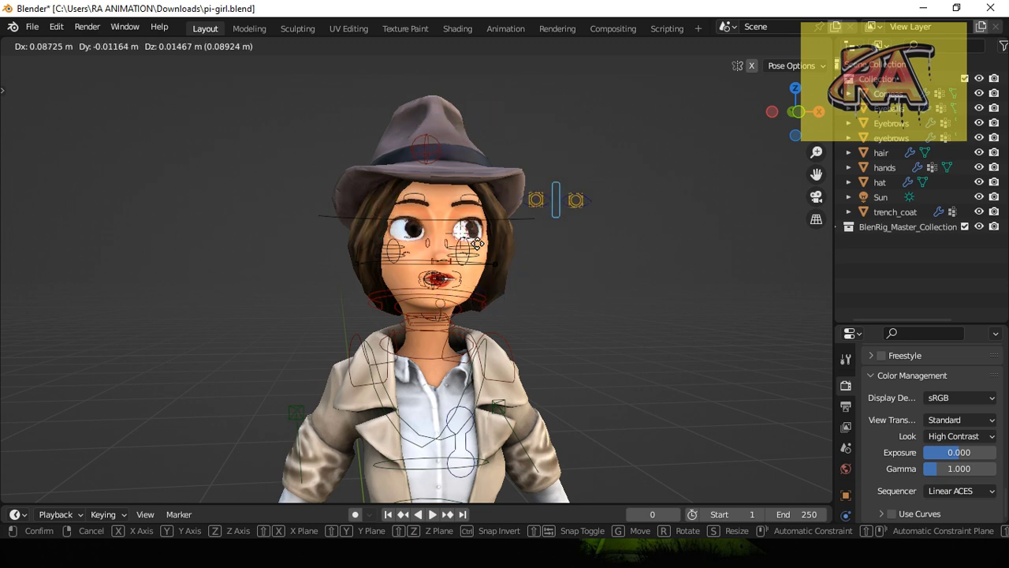
click(499, 252)
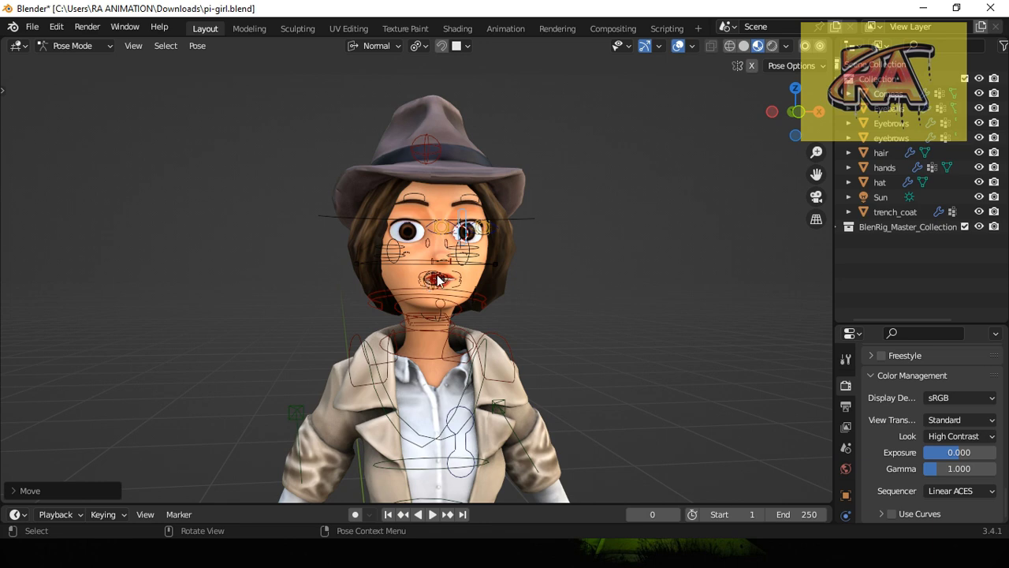
Pull a lip control down to open the mouth and show the teeth.
scroll(440, 281, up, 3)
scroll(430, 299, up, 4)
scroll(489, 302, down, 4)
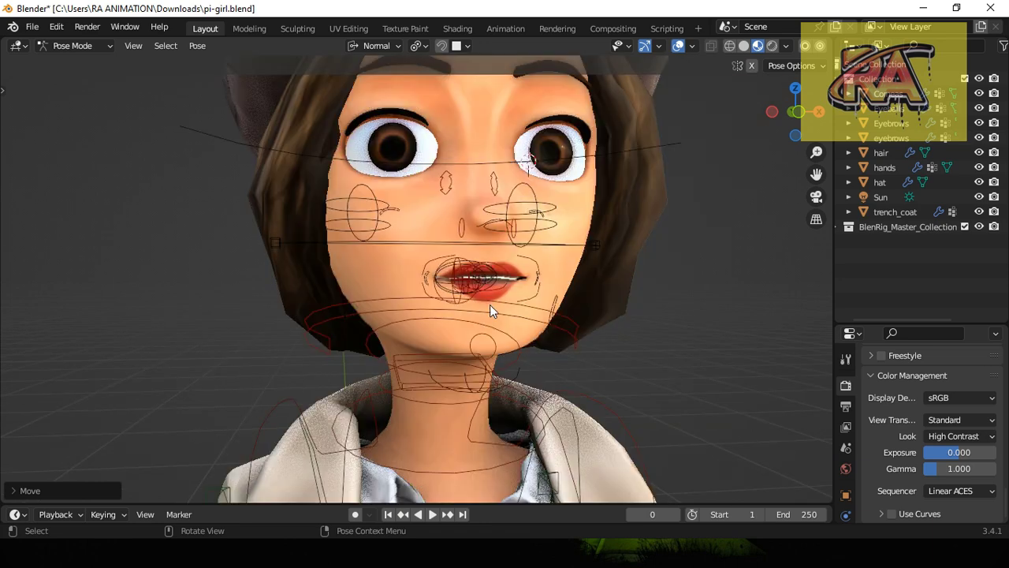
click(531, 298)
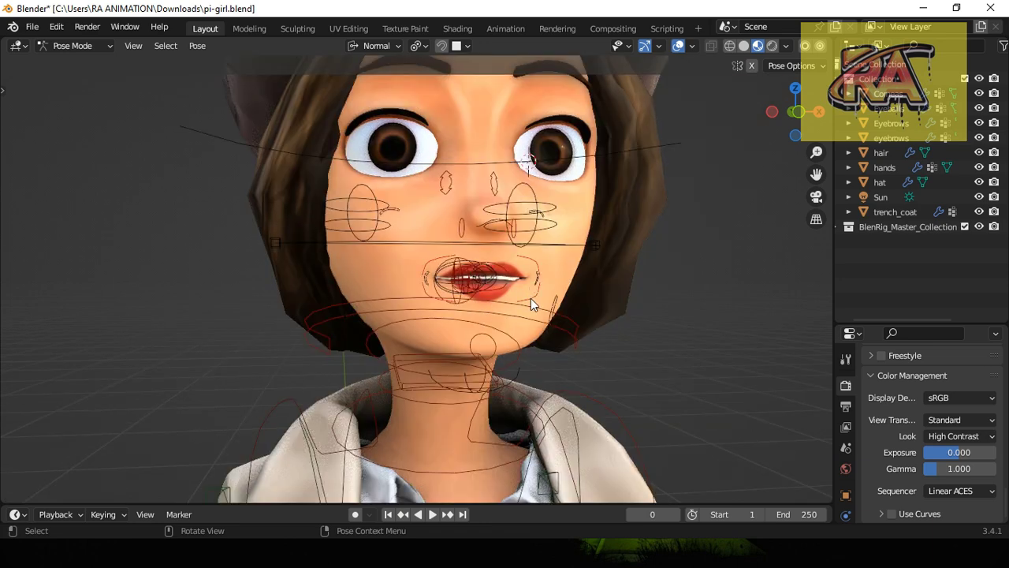
key(g)
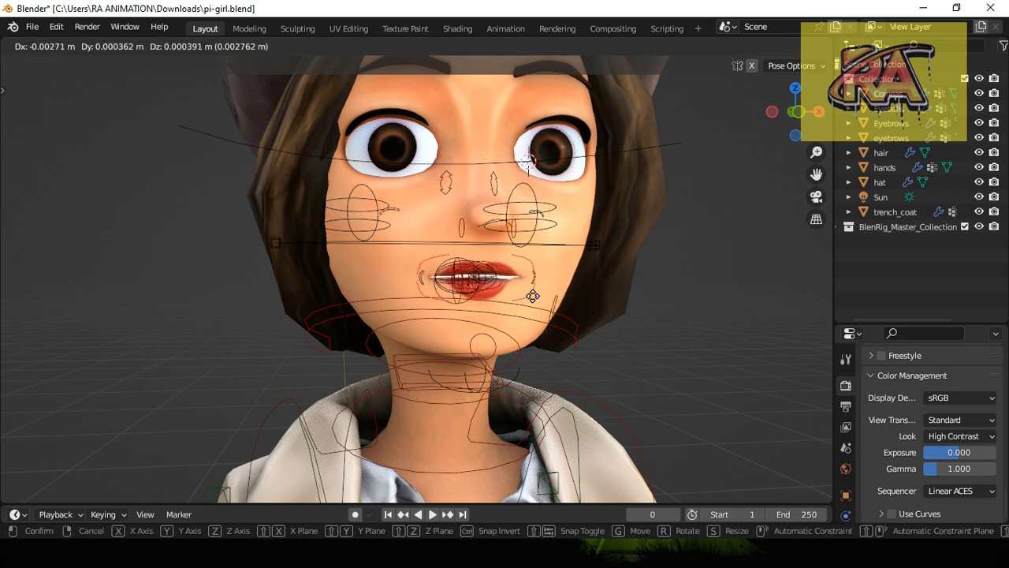
click(533, 296)
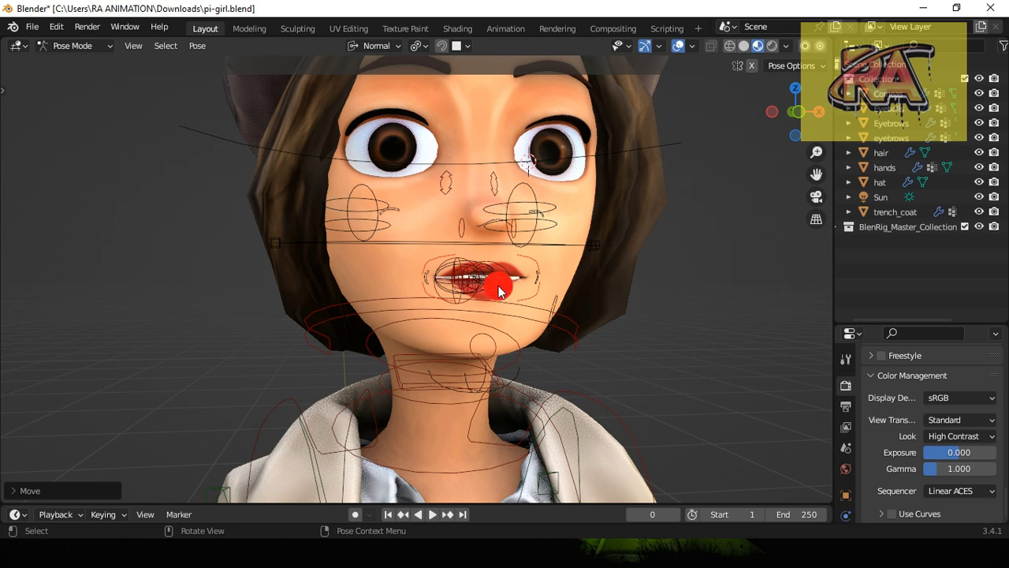
key(g)
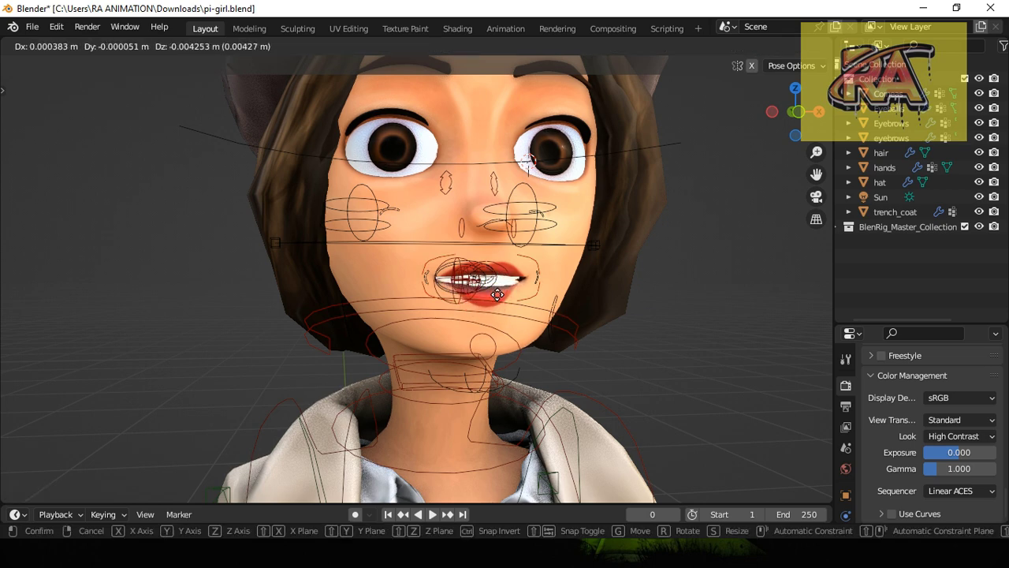
click(499, 292)
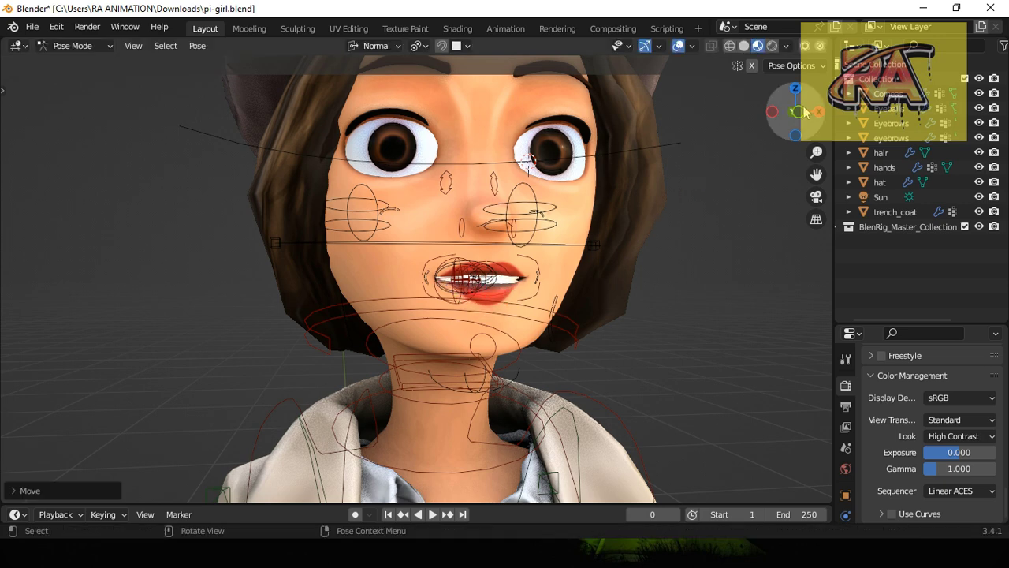
View the character's head from the right side.
drag(806, 109, 806, 109)
drag(812, 168, 812, 172)
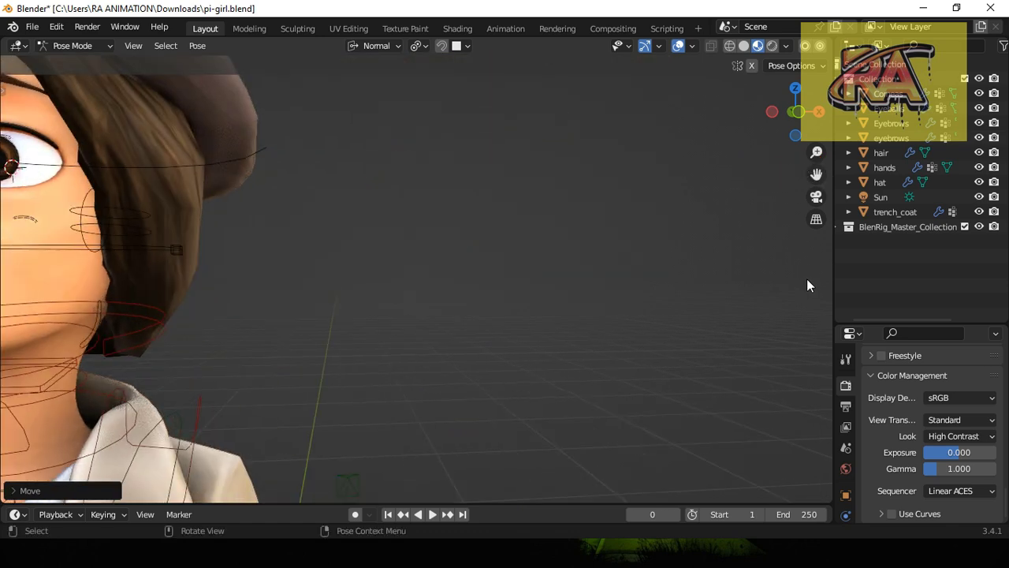
key(KP_3)
scroll(600, 296, down, 2)
Center the character and move the chin control to open the jaw.
scroll(601, 290, down, 5)
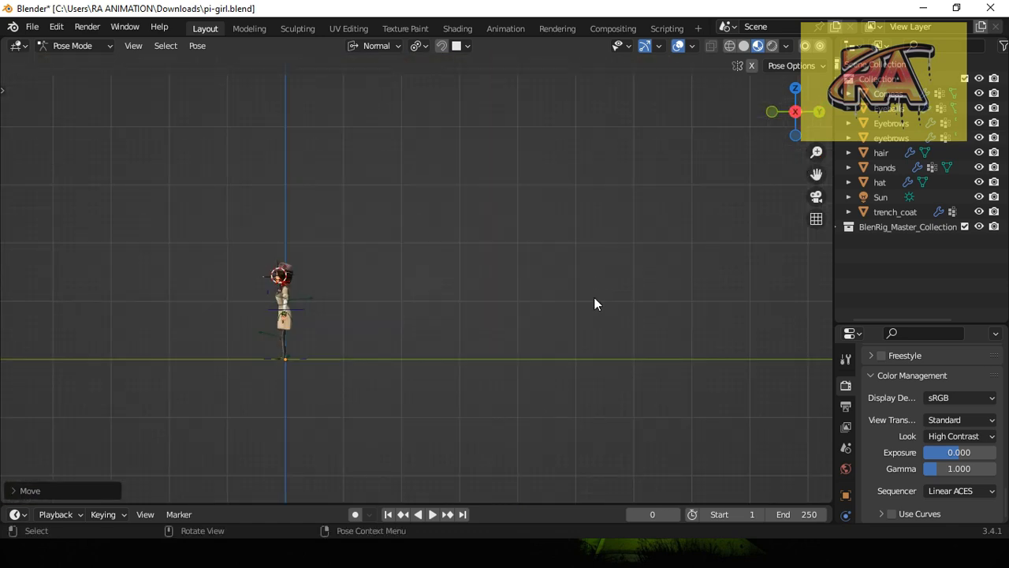
scroll(600, 296, up, 5)
drag(806, 187, 221, 122)
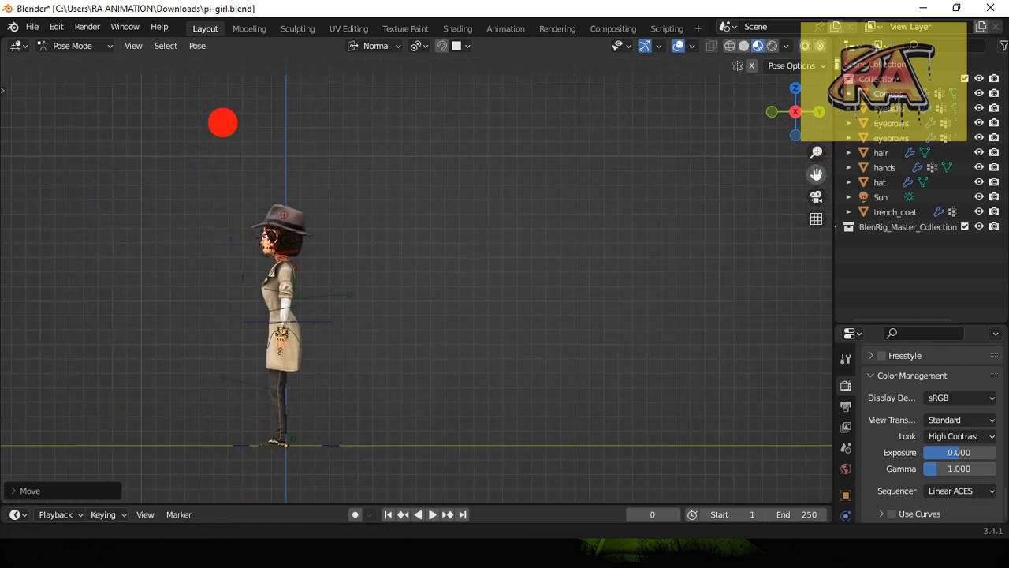
scroll(434, 258, up, 3)
scroll(413, 253, up, 3)
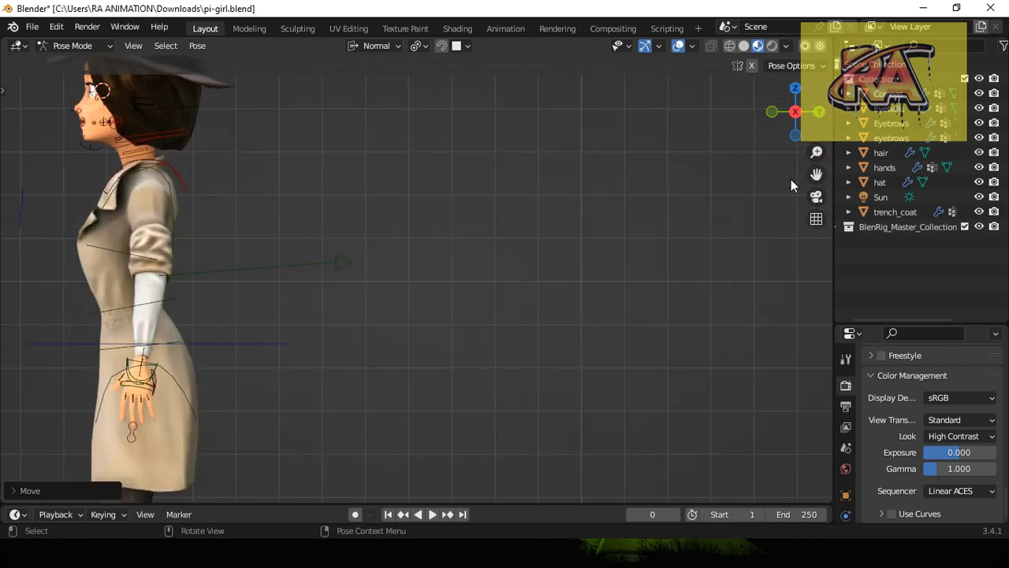
drag(817, 173, 597, 199)
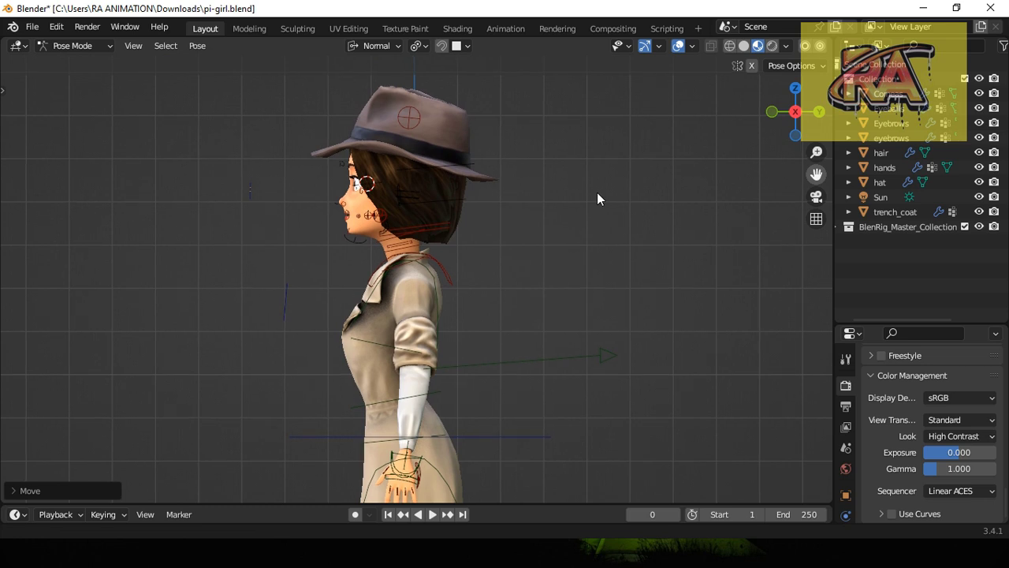
scroll(358, 228, up, 3)
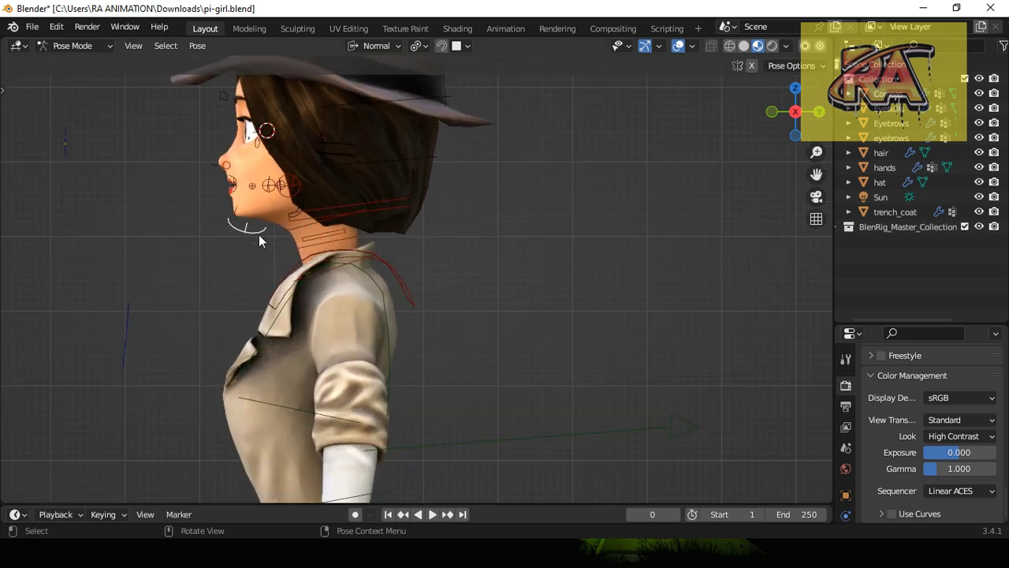
key(g)
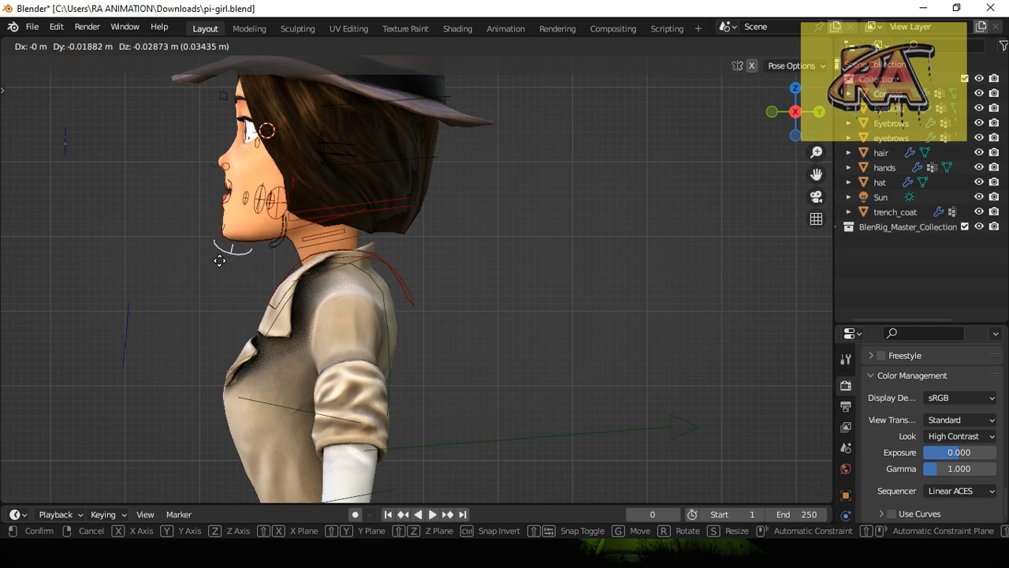
click(228, 237)
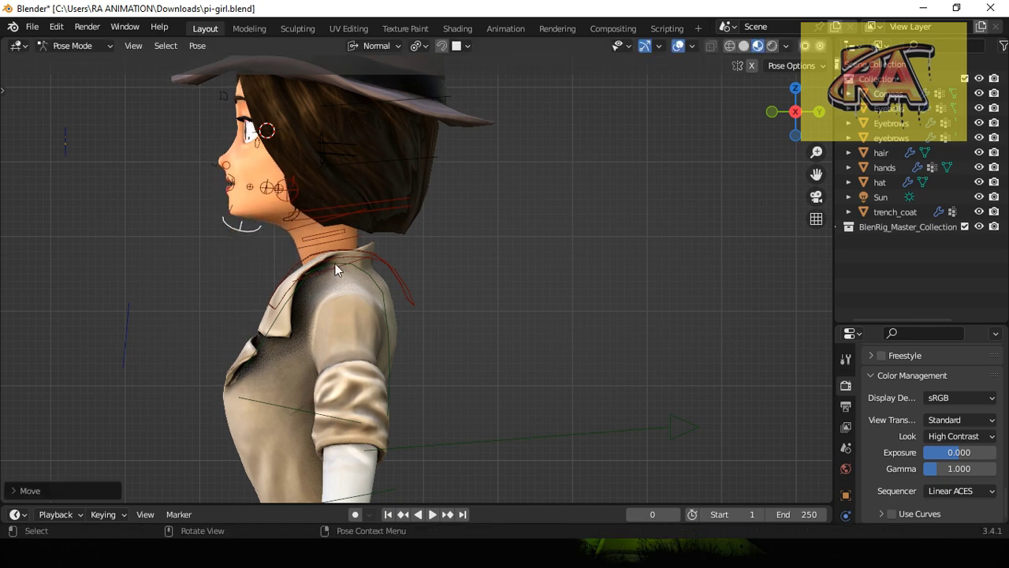
Nudge the hat and head controls so the head tilts slightly forward.
scroll(337, 263, down, 2)
scroll(337, 262, down, 2)
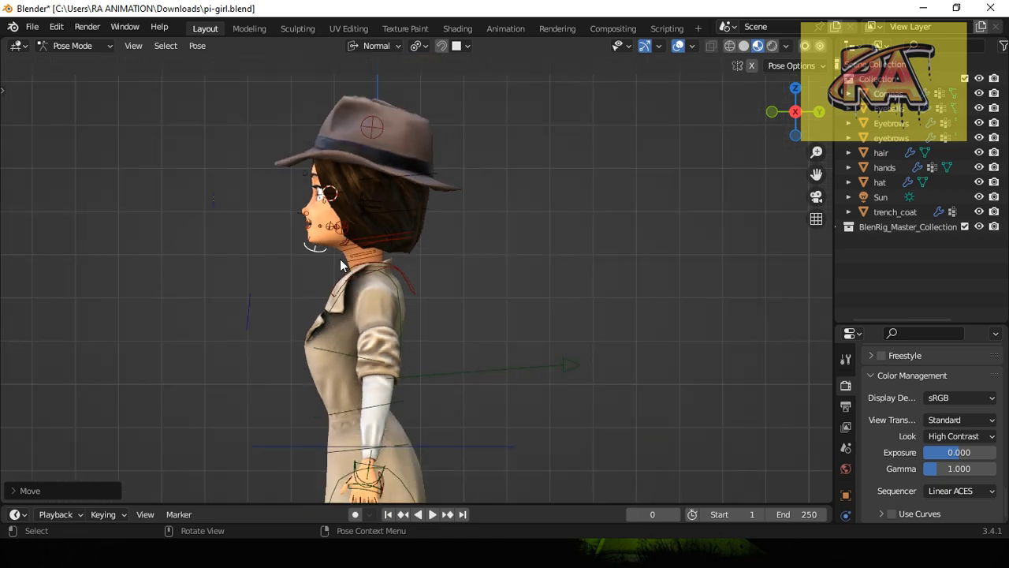
click(398, 178)
key(g)
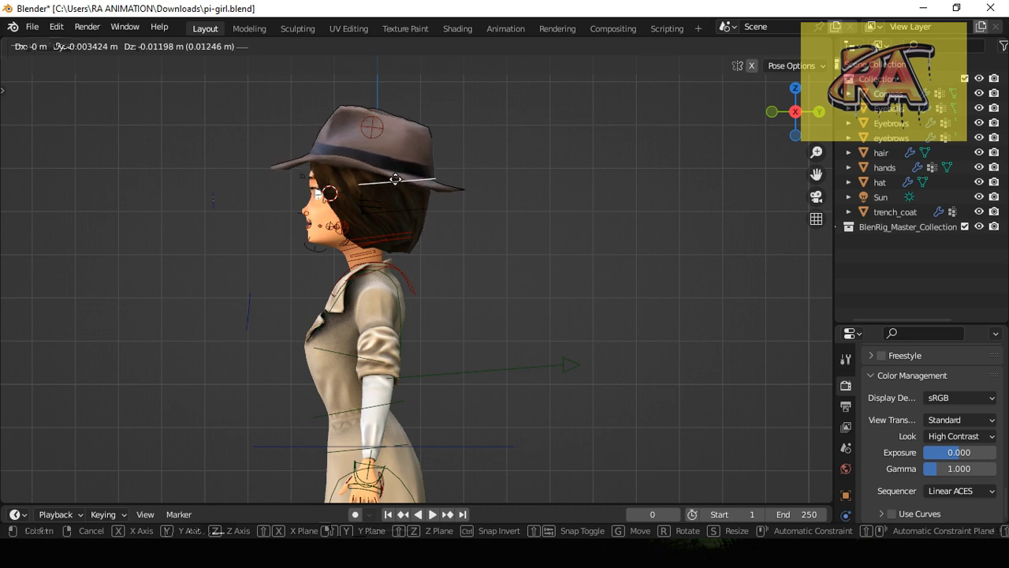
click(396, 179)
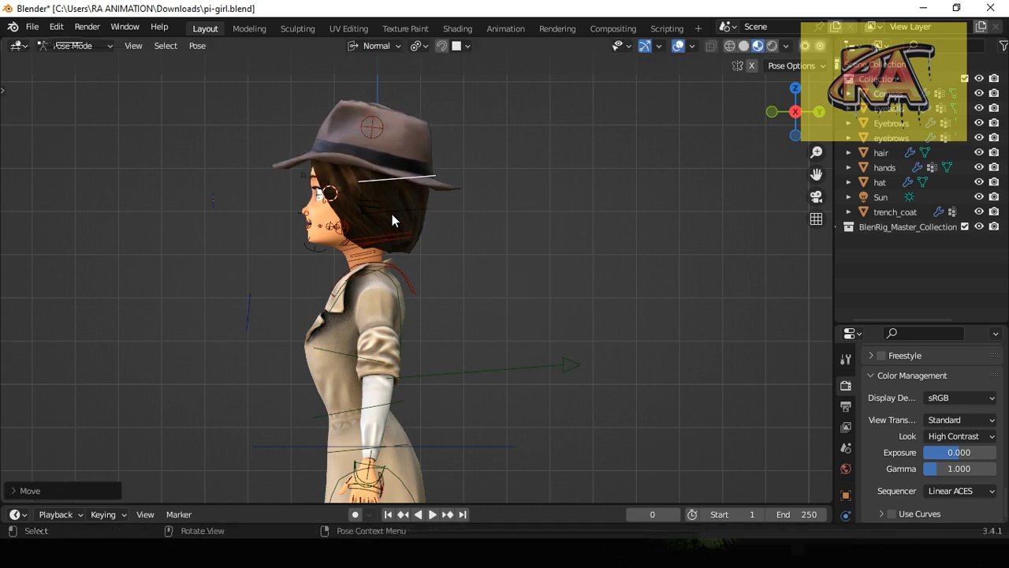
click(392, 214)
key(g)
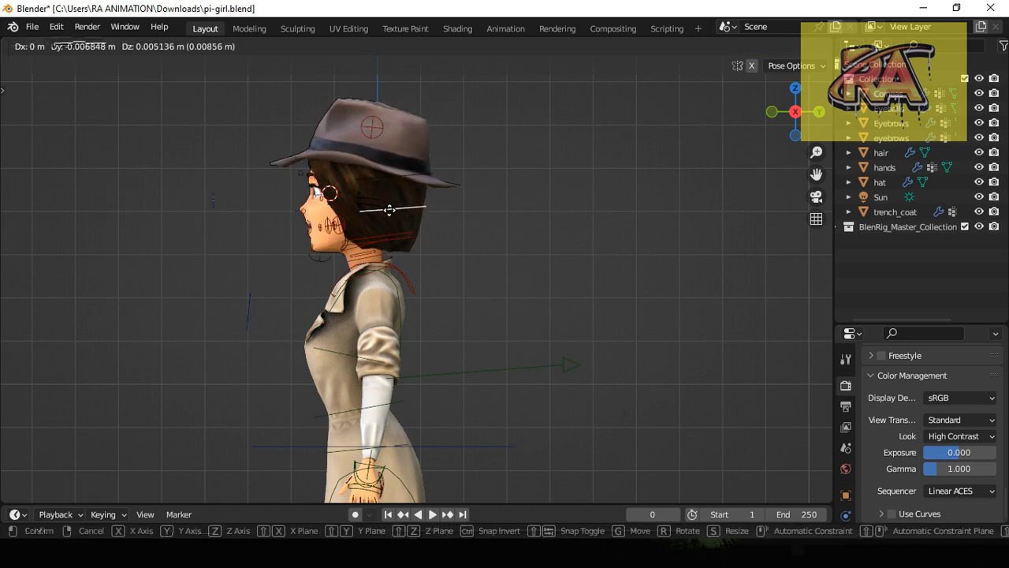
click(392, 220)
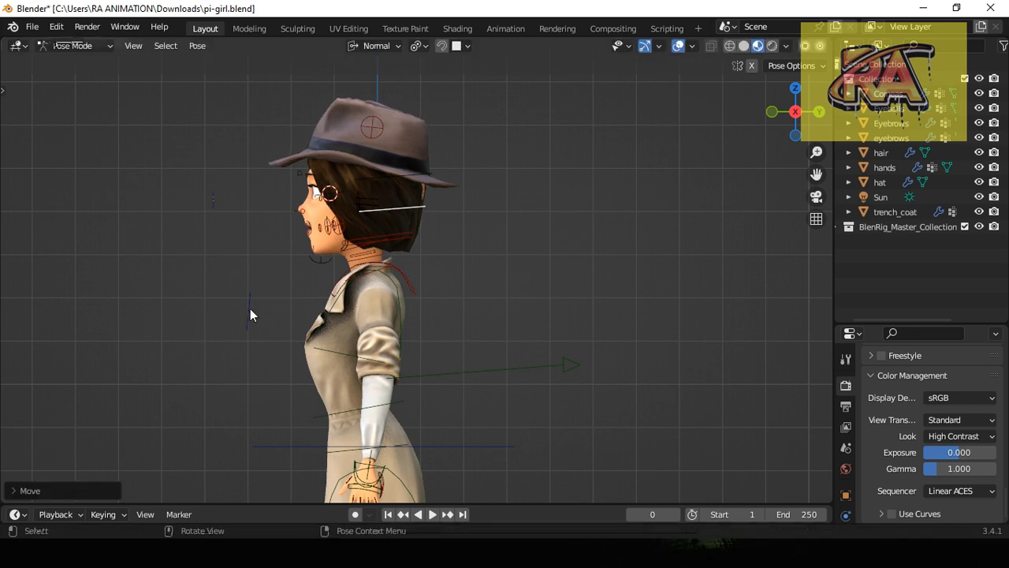
scroll(343, 357, down, 2)
scroll(394, 367, down, 1)
Raise the foot control so the leg bends at the knee, then view from the front.
scroll(442, 391, down, 1)
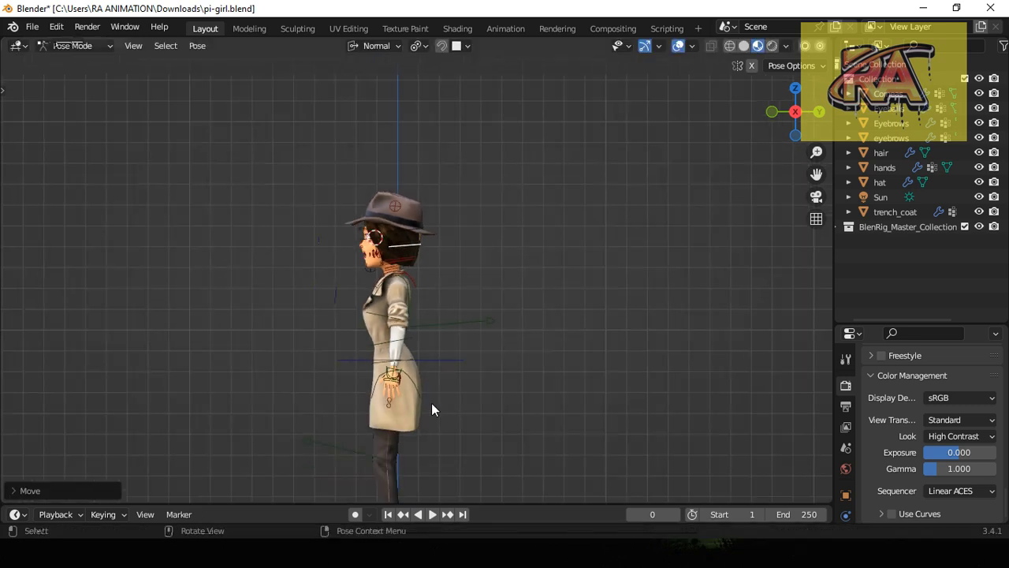
drag(818, 175, 818, 67)
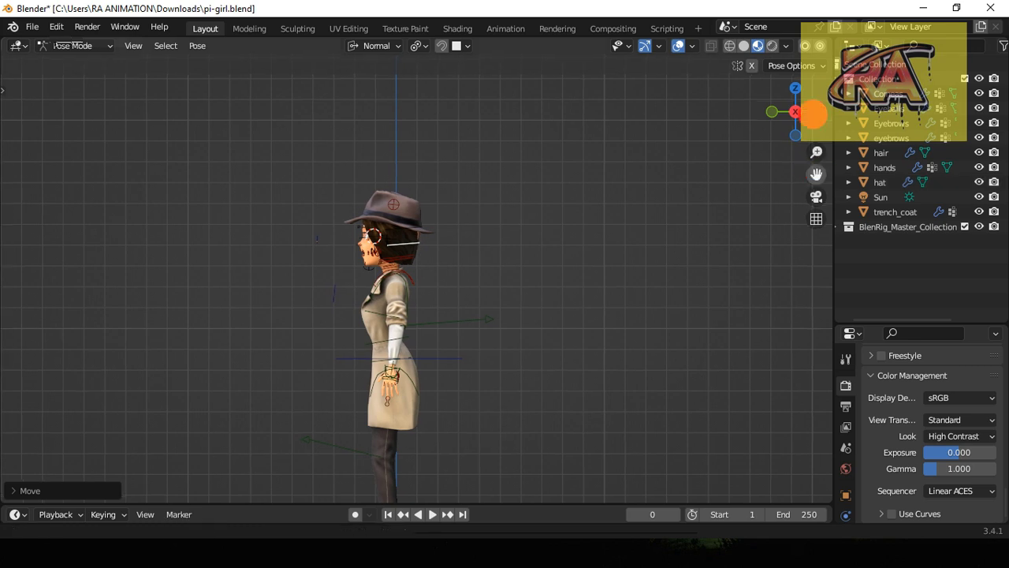
scroll(466, 453, up, 2)
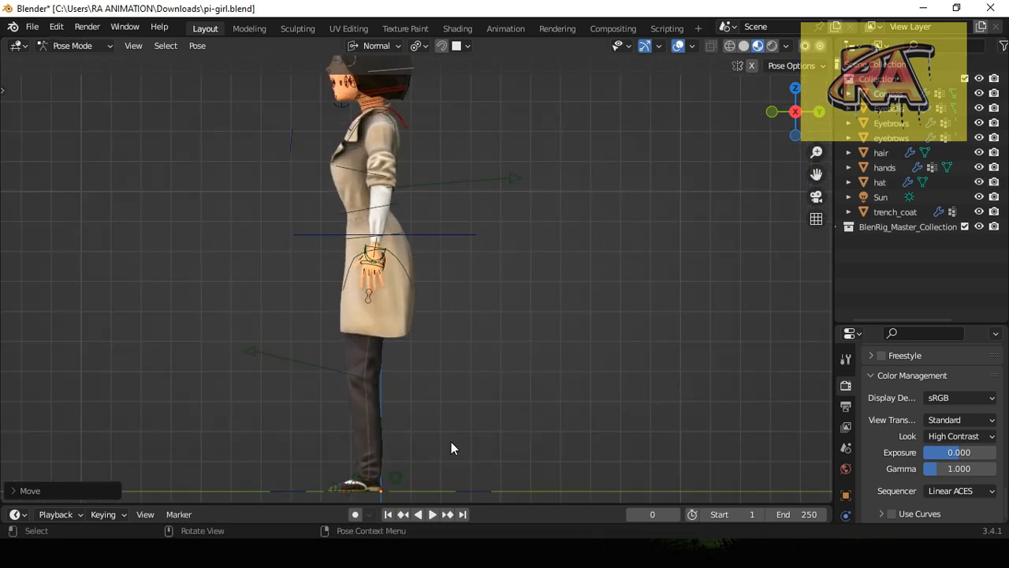
click(361, 488)
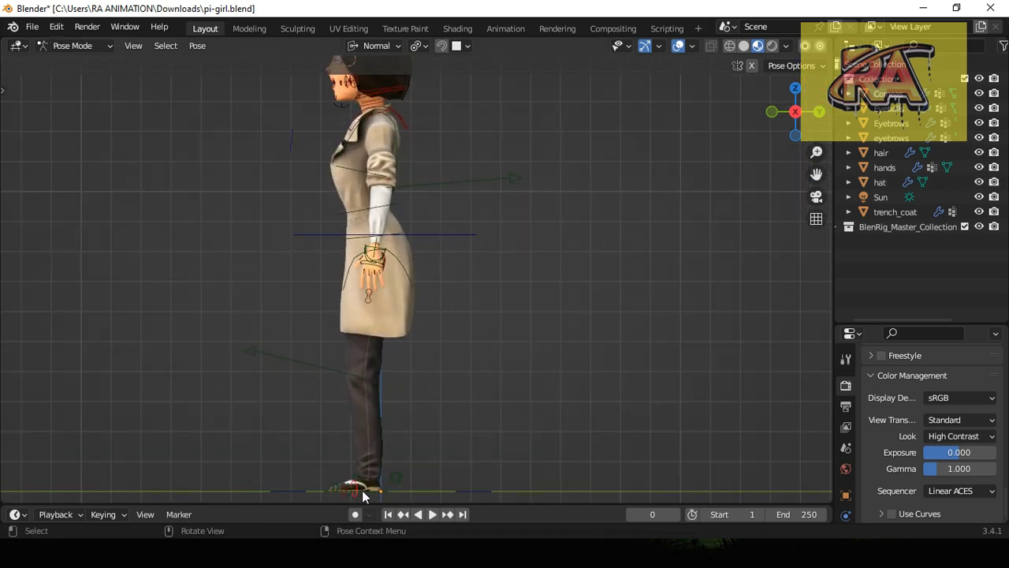
key(g)
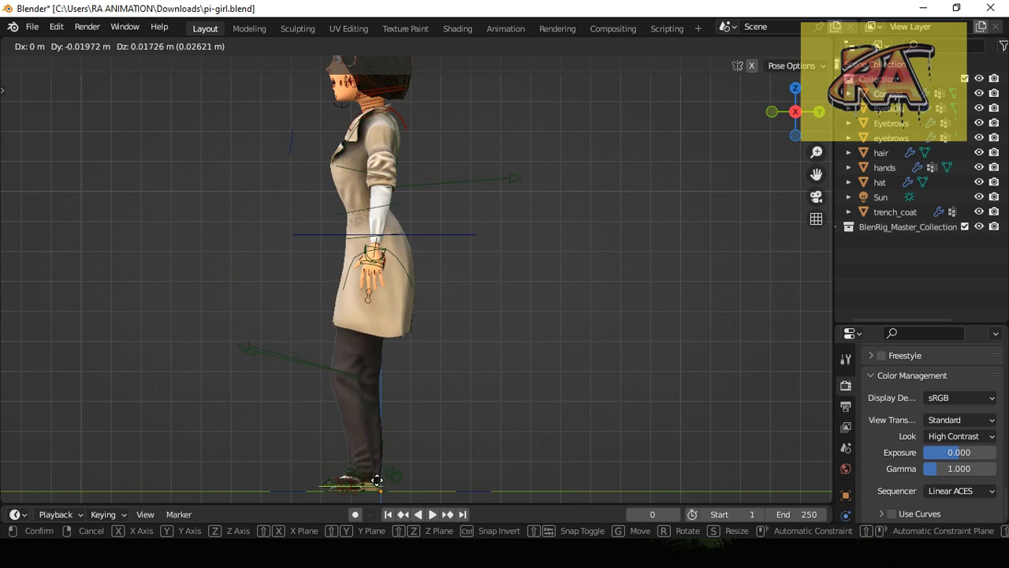
click(320, 403)
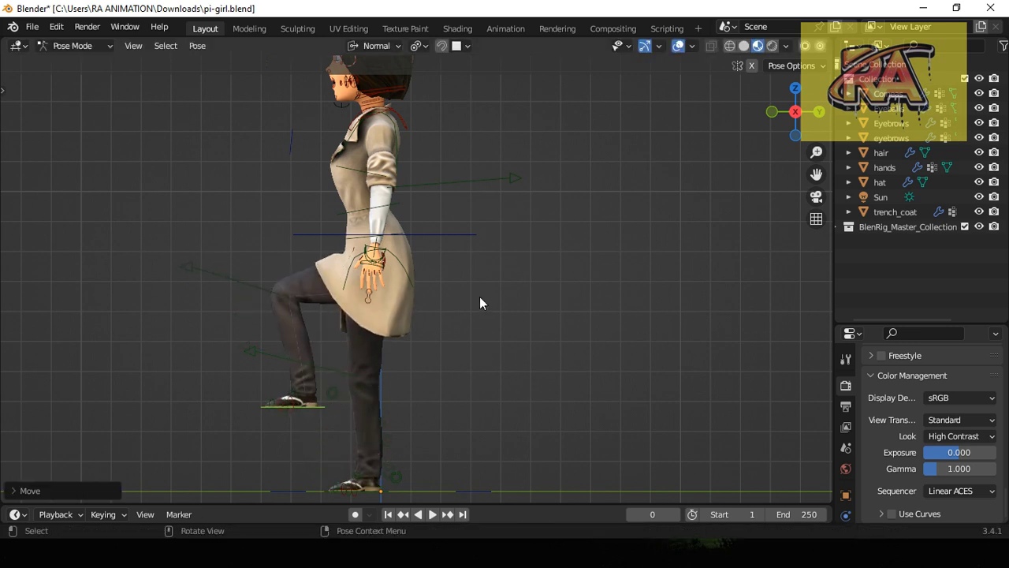
click(772, 112)
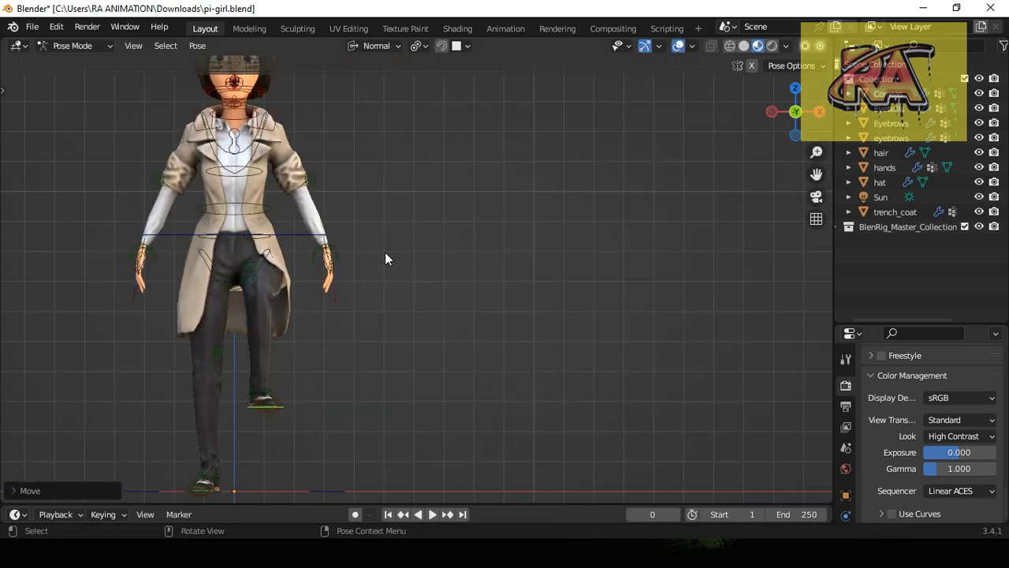
Move a hand control up and outward and lower the hip control.
click(319, 253)
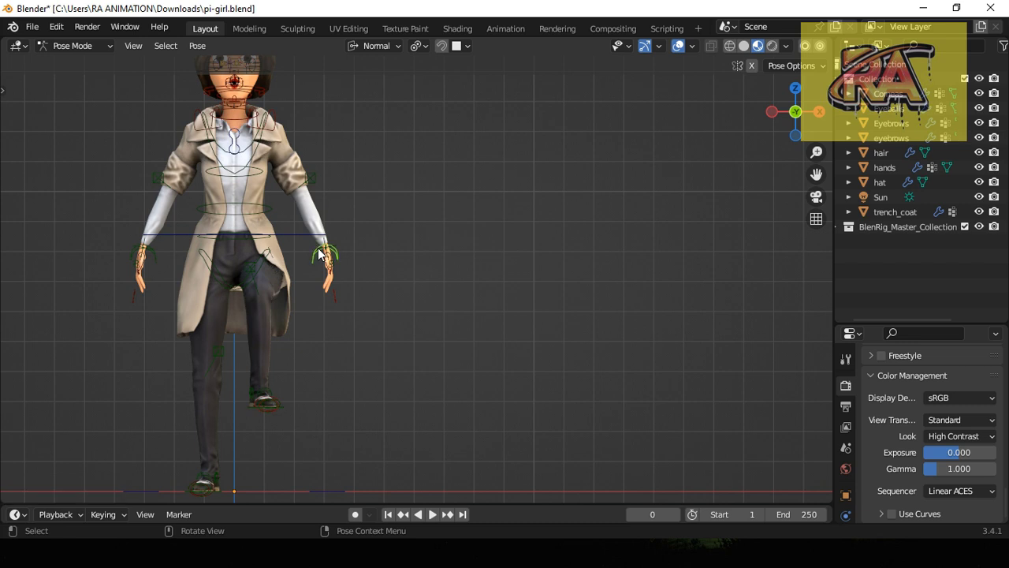
key(g)
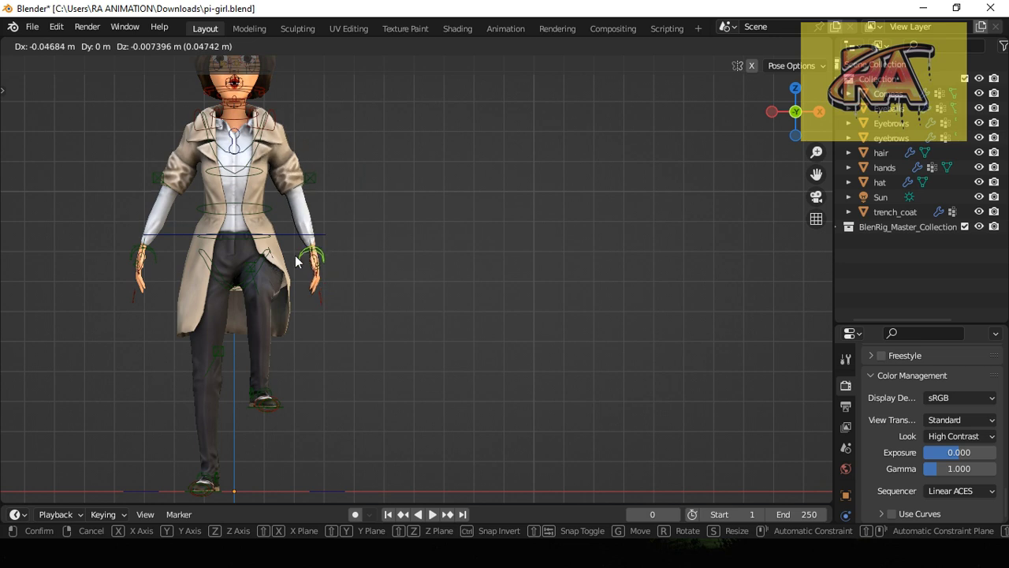
click(296, 261)
click(195, 237)
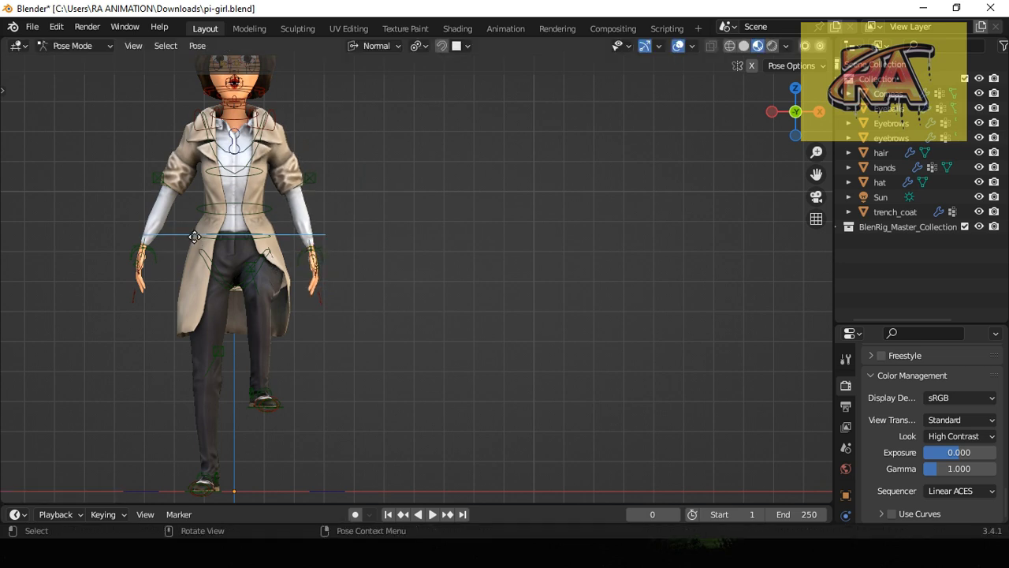
key(g)
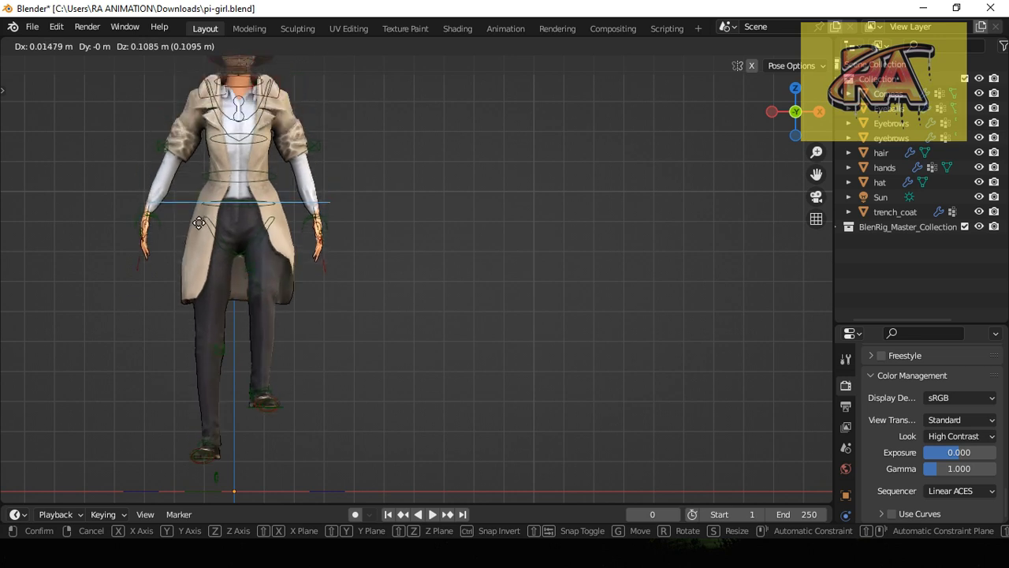
click(191, 251)
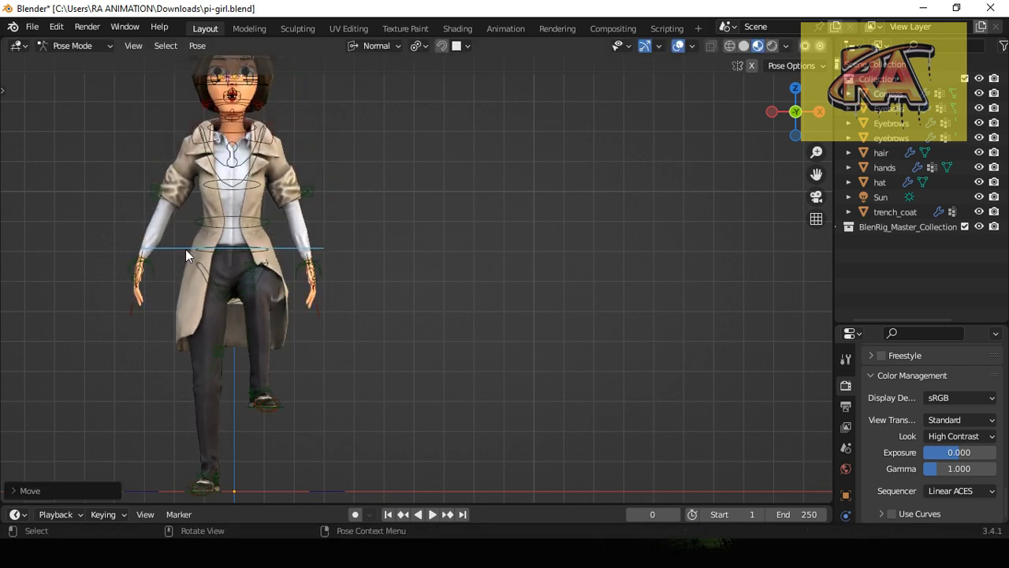
Shift the chest control so the upper body and coat follow.
scroll(203, 254, down, 1)
click(272, 199)
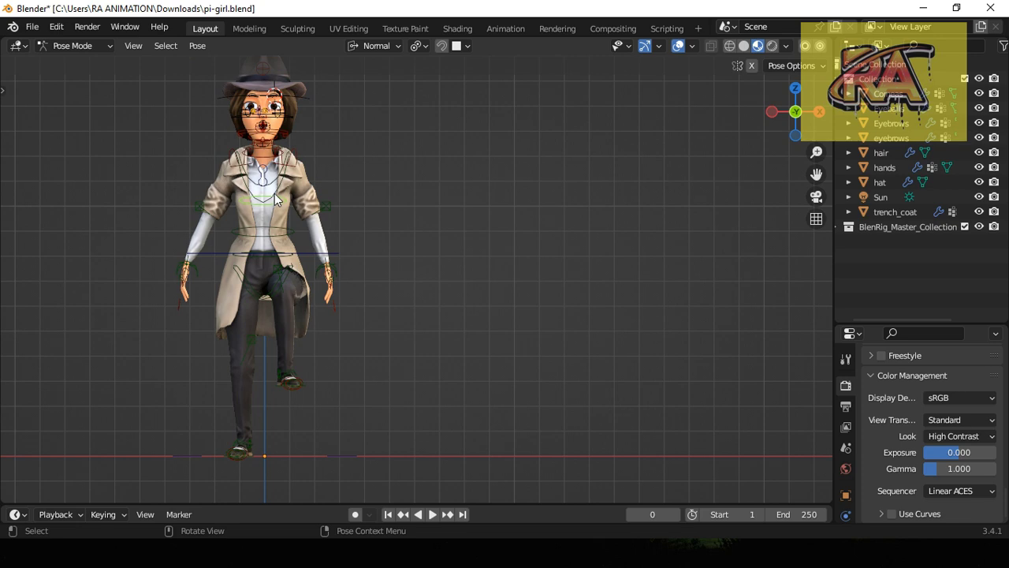
key(g)
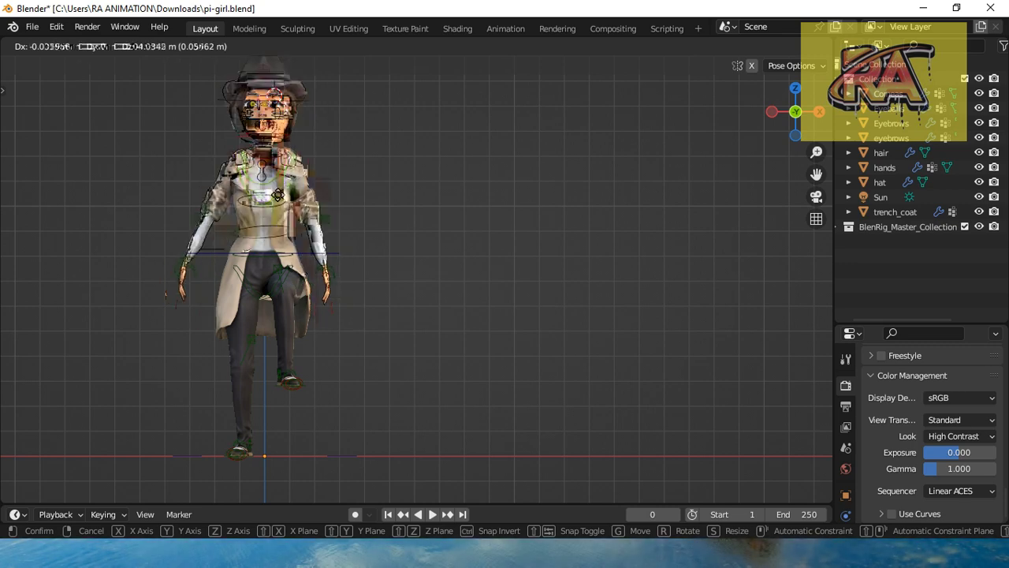
click(282, 200)
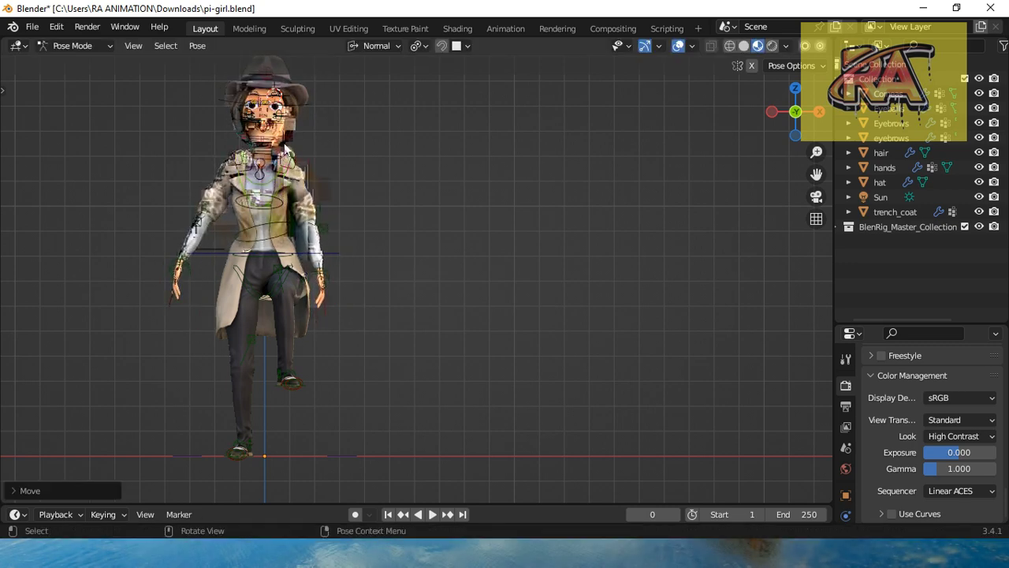
scroll(286, 149, up, 1)
scroll(331, 122, up, 1)
scroll(370, 97, up, 1)
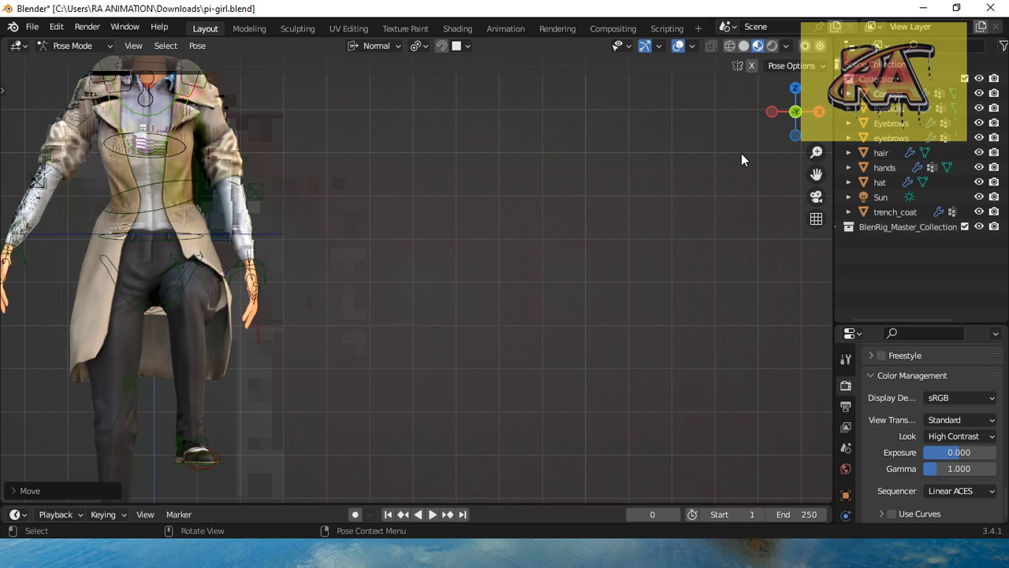
Move a hand control up to lift the arm.
drag(812, 175, 816, 177)
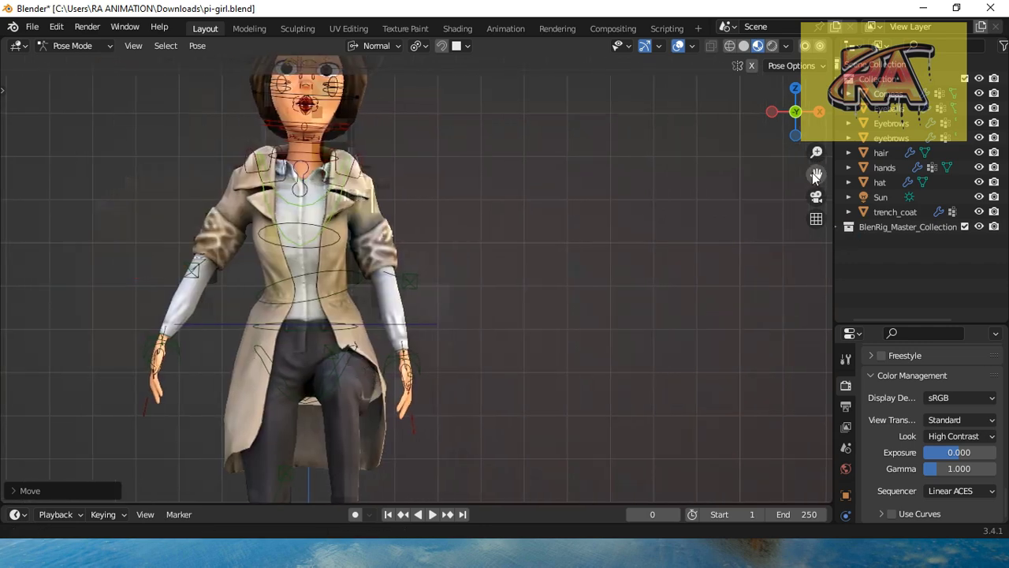
click(174, 340)
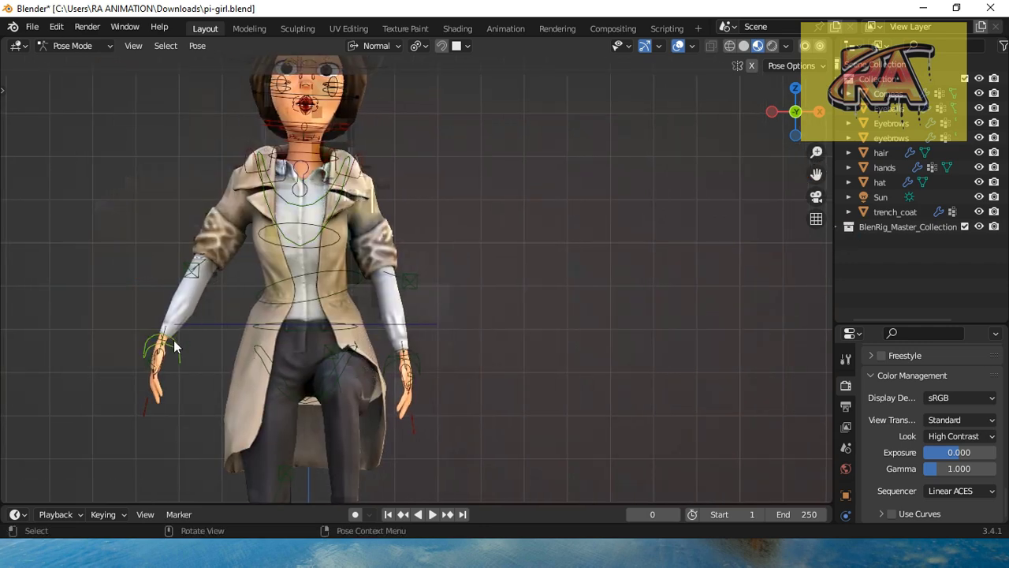
key(g)
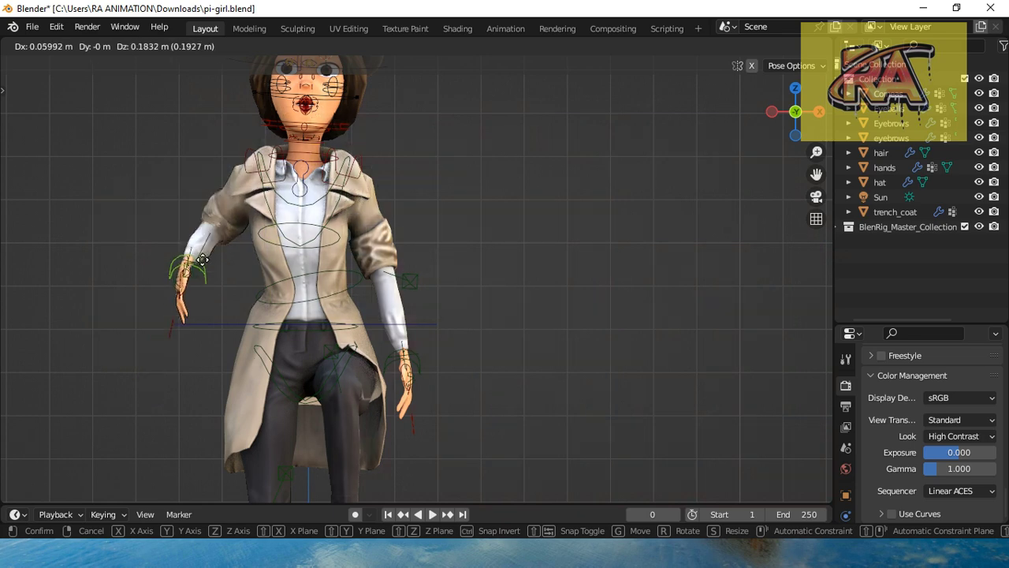
click(217, 316)
Shift the torso control to tilt the upper body, deselect, and open the clear-transform options.
scroll(381, 131, down, 2)
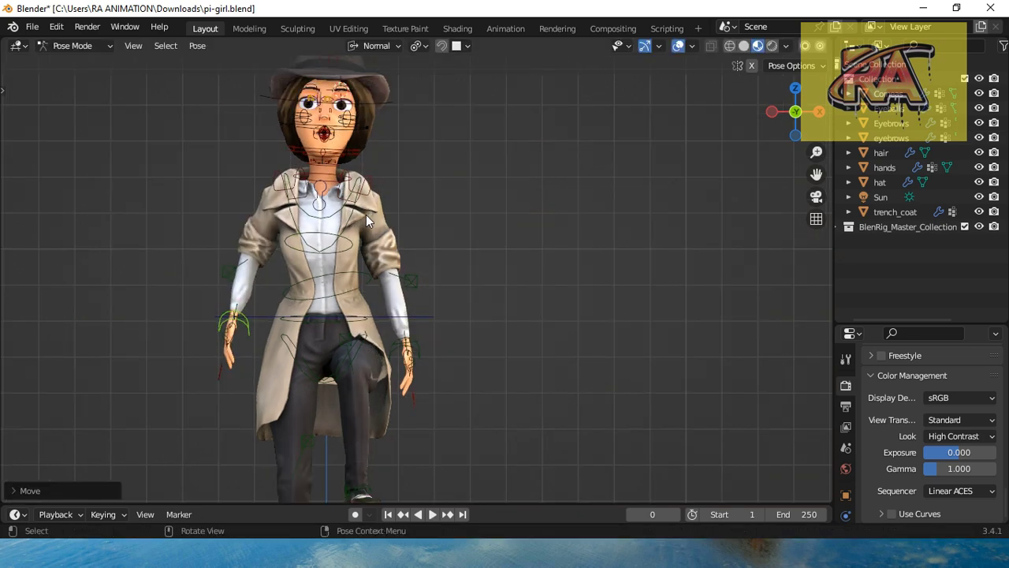
click(342, 252)
key(g)
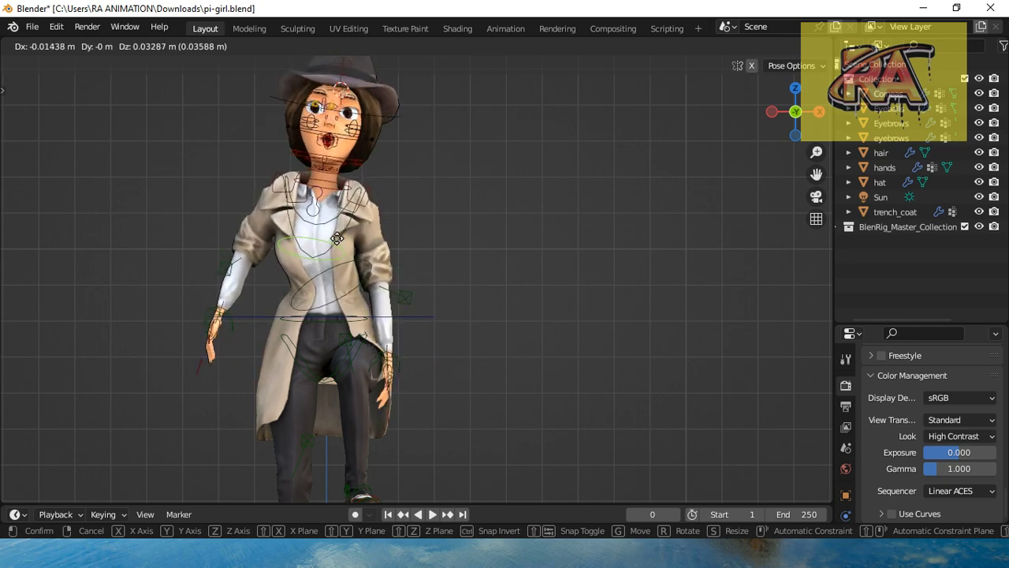
click(345, 244)
click(346, 252)
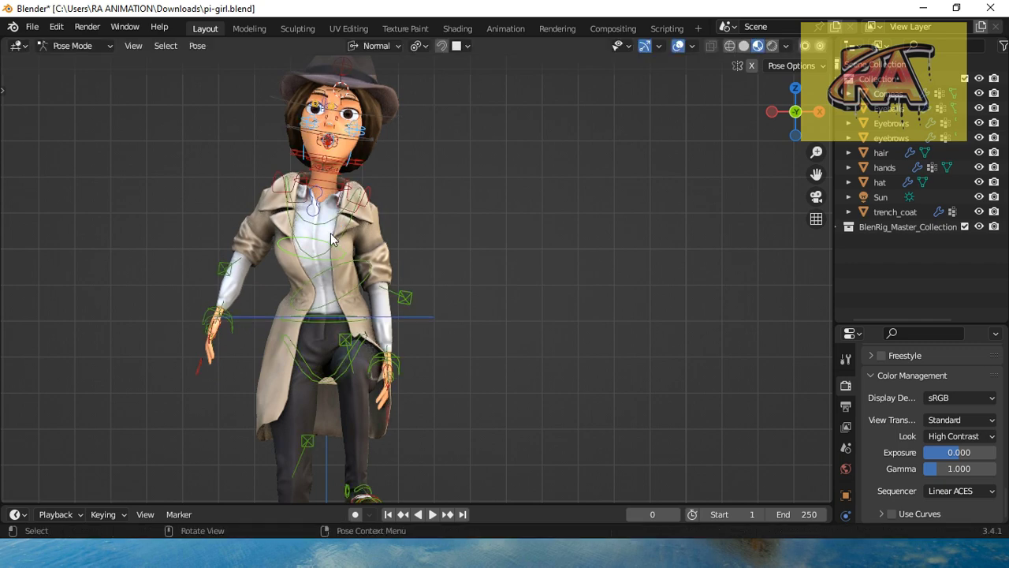
click(198, 46)
mouse_move(235, 77)
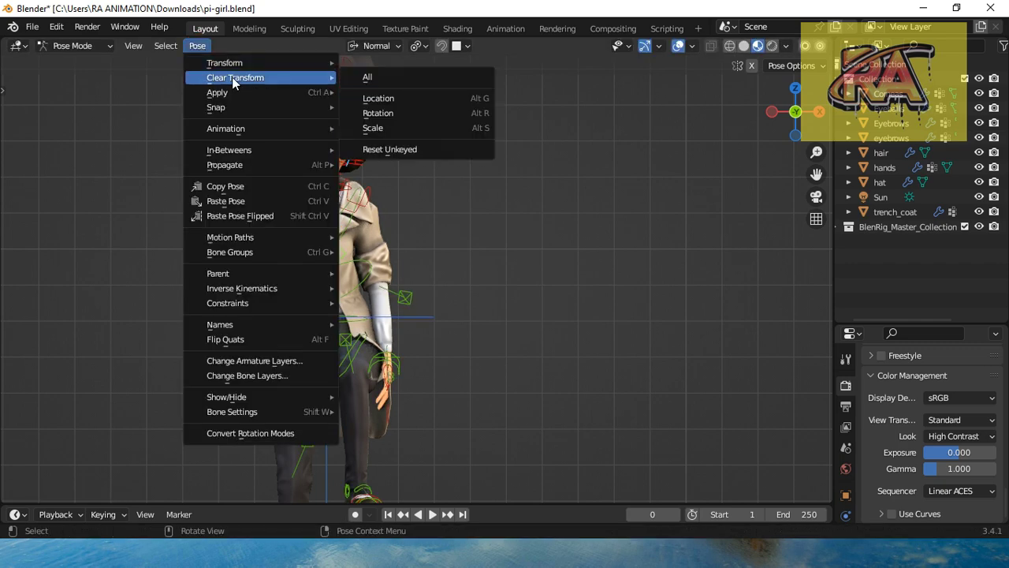